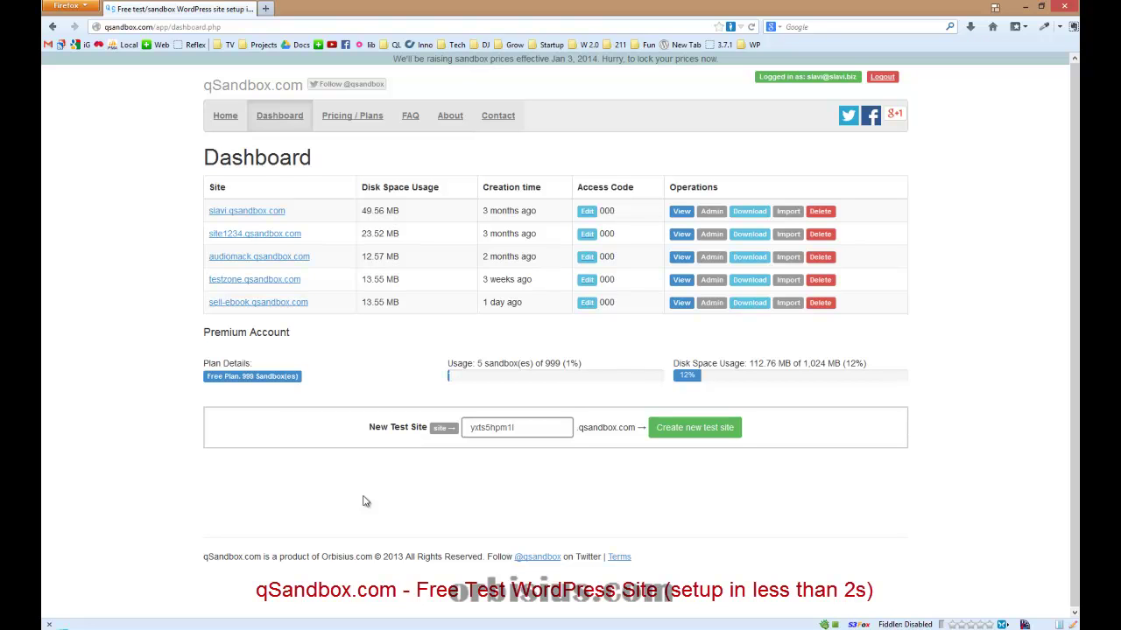
From the sell-ebook admin, search Plugins > Add New for 'cyberstore'.
left_click(711, 303)
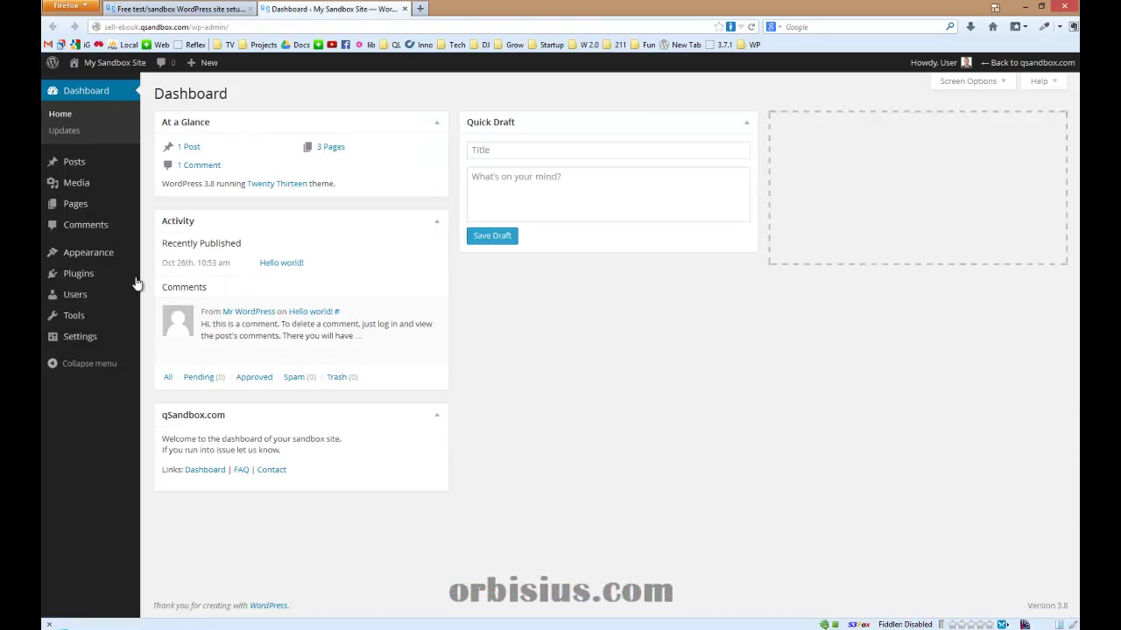
mouse_move(136, 280)
left_click(160, 300)
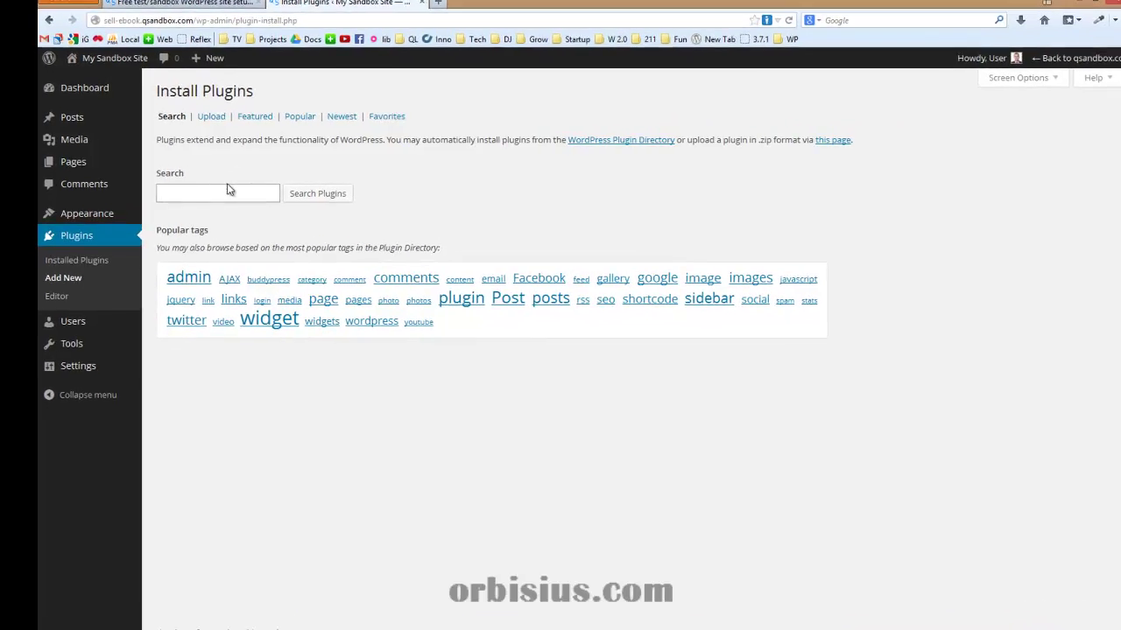
left_click(229, 190)
type("cyberstore")
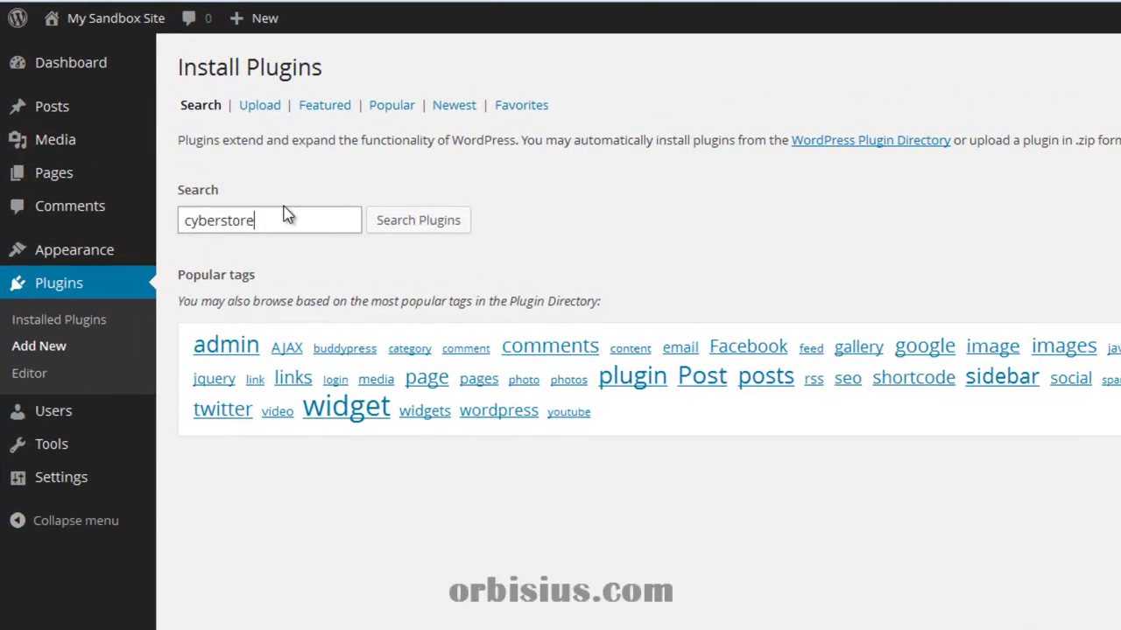
left_click(425, 229)
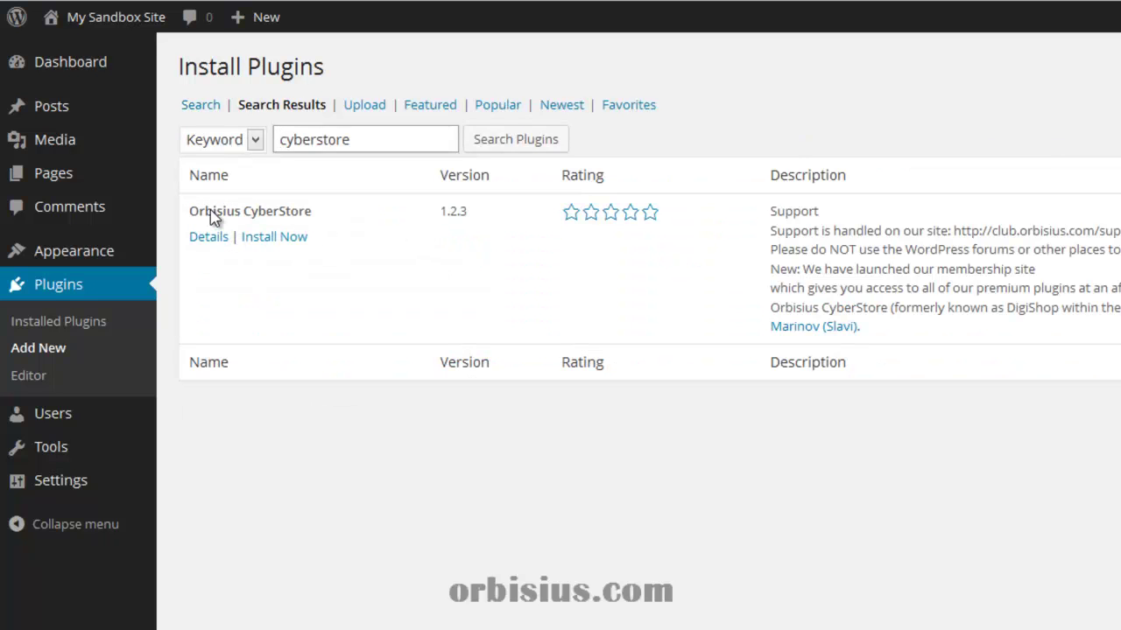
Install the Orbisius CyberStore plugin, confirm, and activate it.
left_click(278, 238)
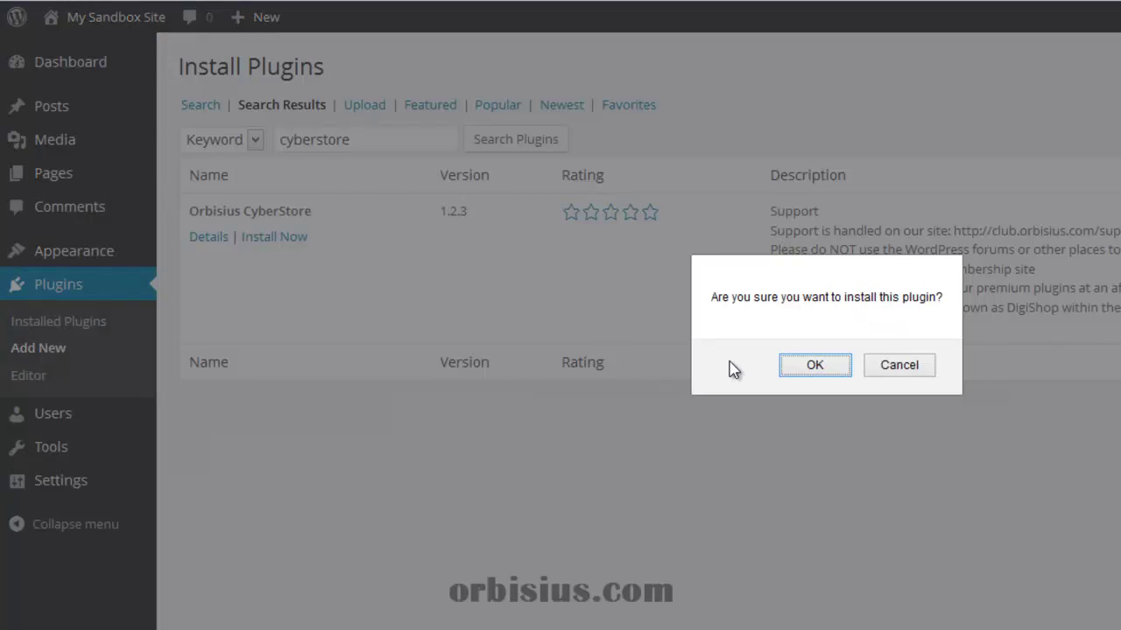
left_click(805, 370)
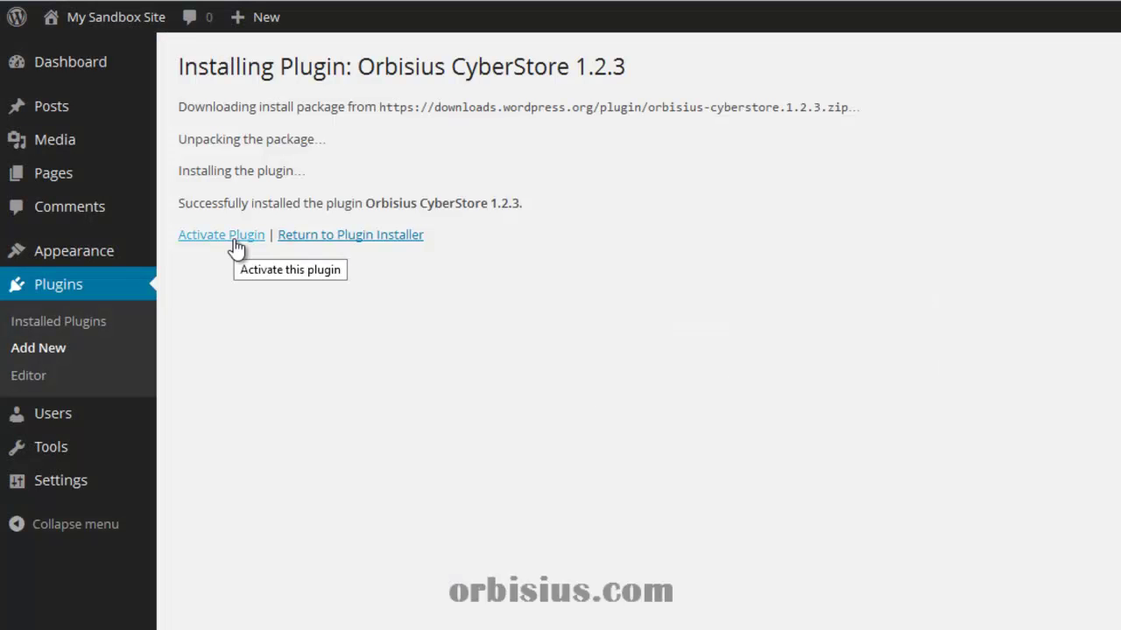
left_click(232, 240)
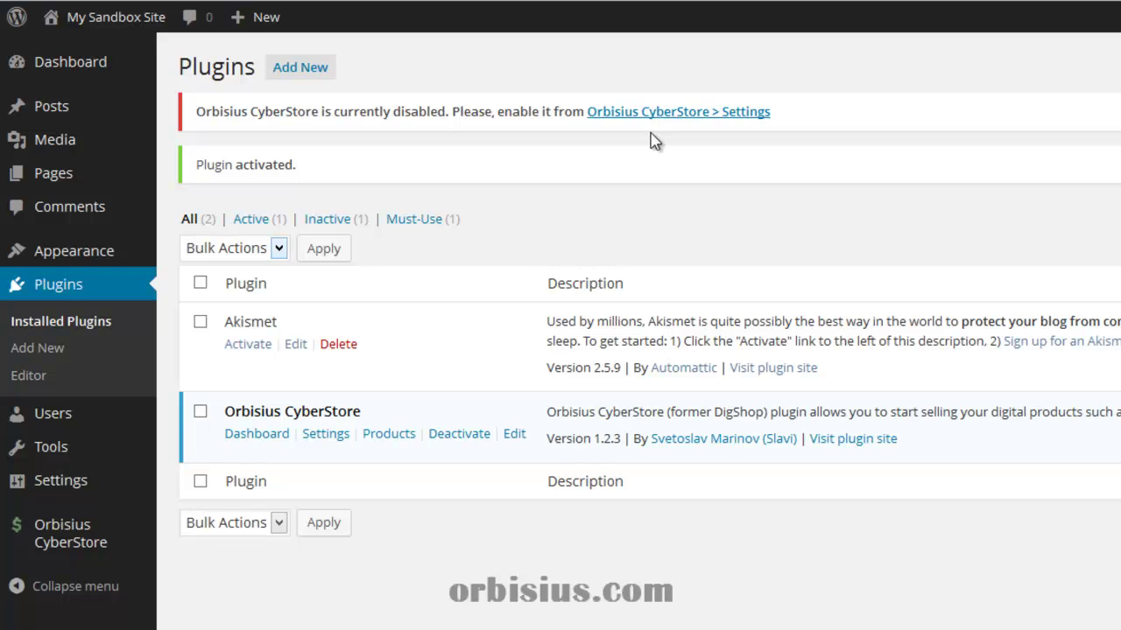
Set the CyberStore status to Enabled and enter the PayPal and order-notification emails.
left_click(674, 114)
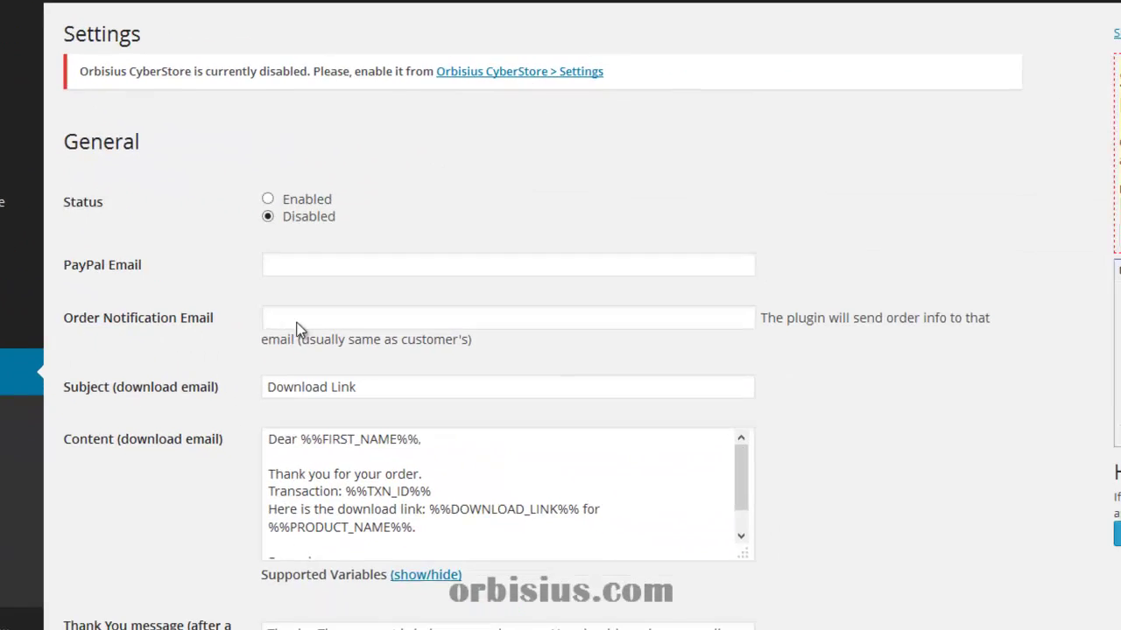
left_click(307, 201)
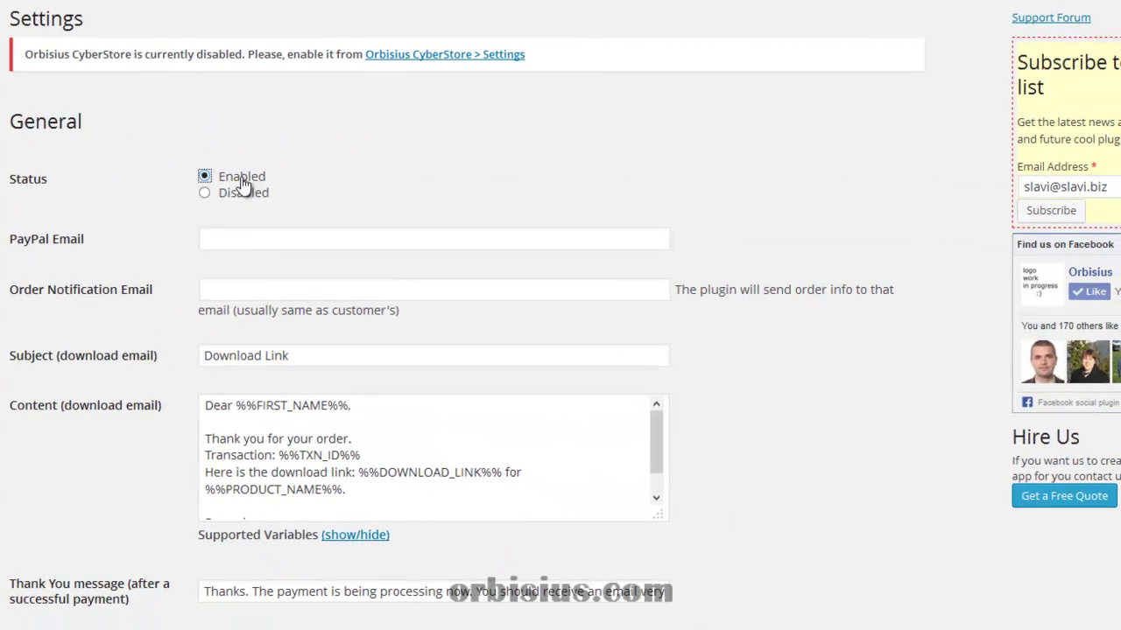
left_click(241, 233)
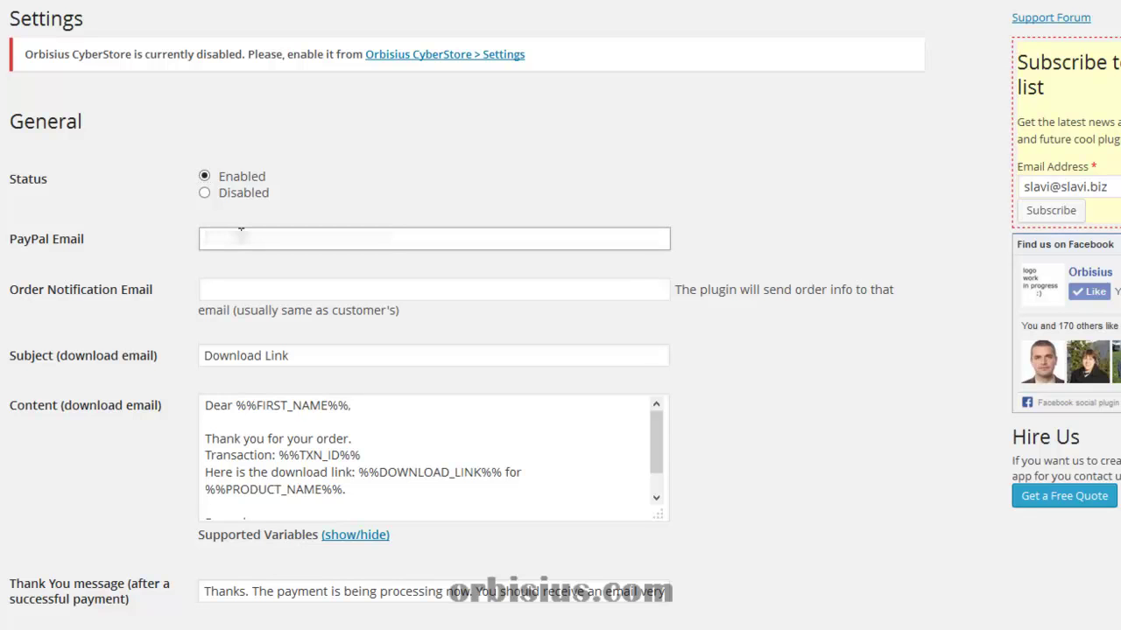
key("Tab")
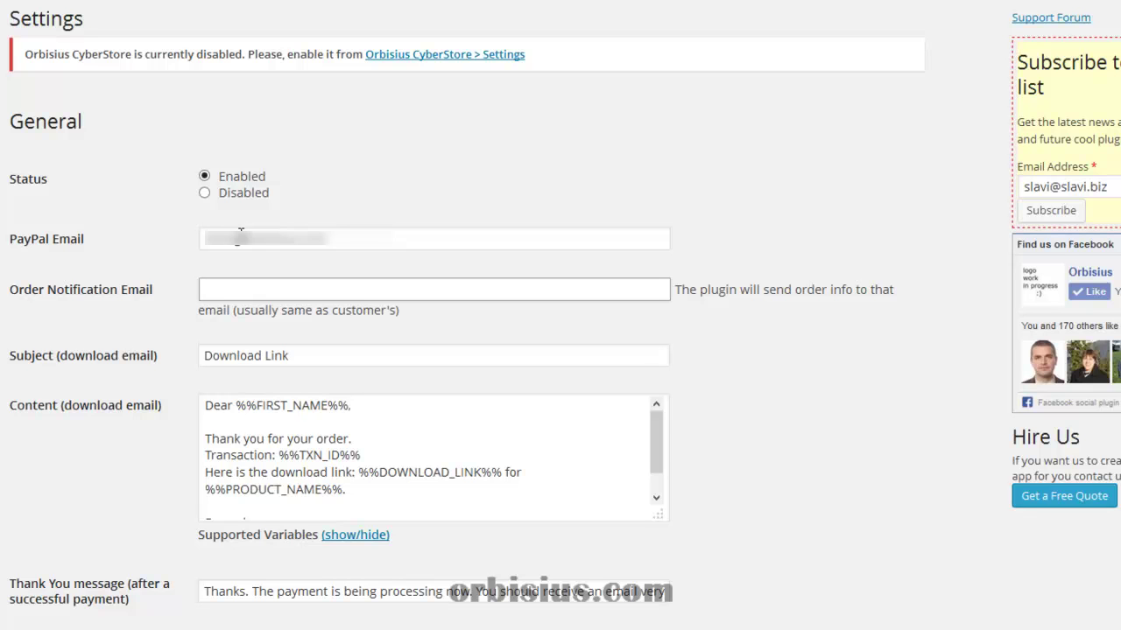
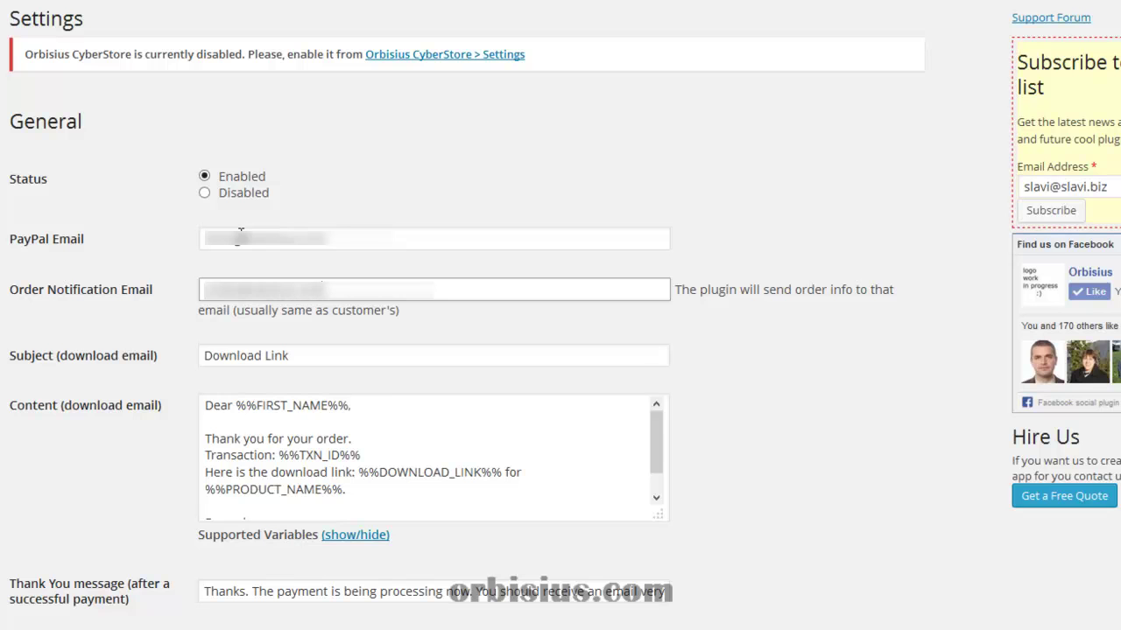
key("Tab")
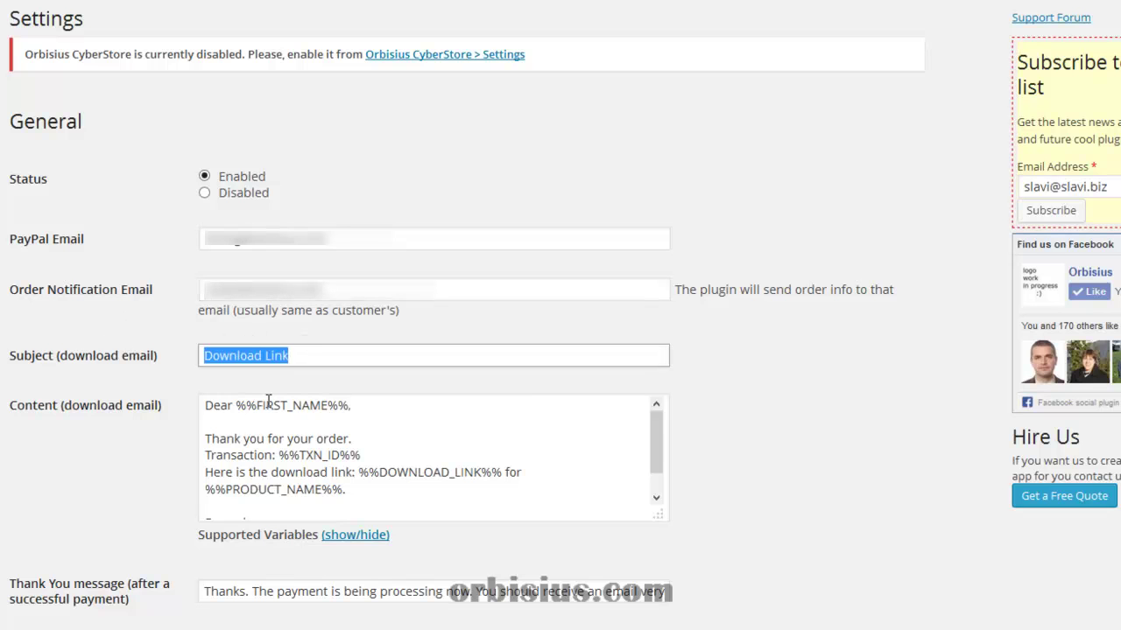
Check the supported email variables and enable form submission in a new window.
left_click_drag(657, 450, 668, 496)
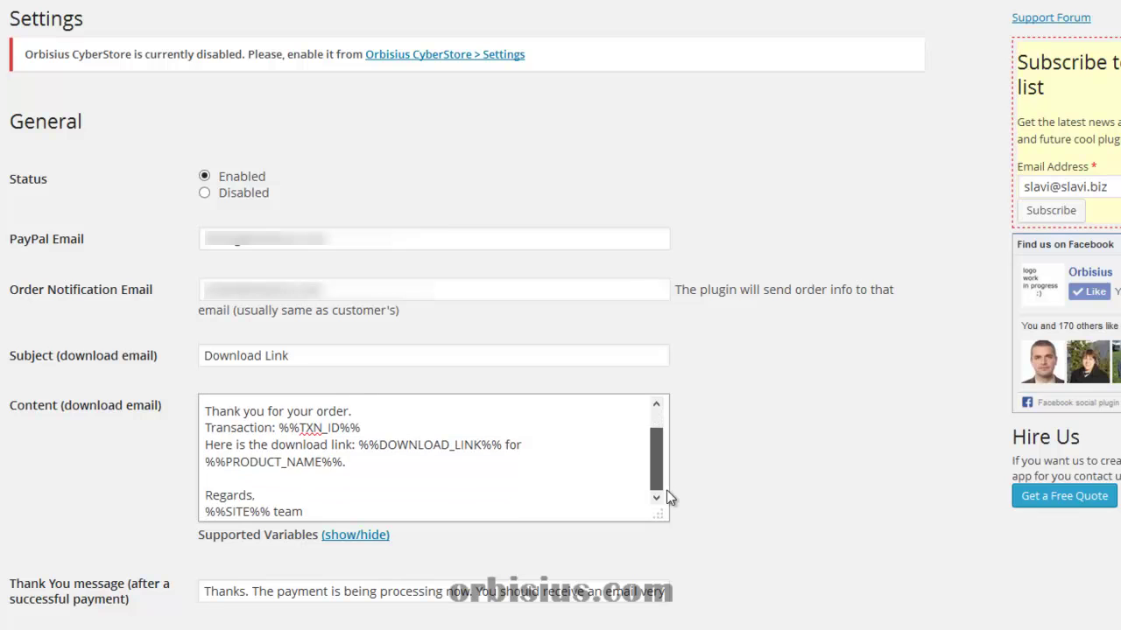
left_click(368, 537)
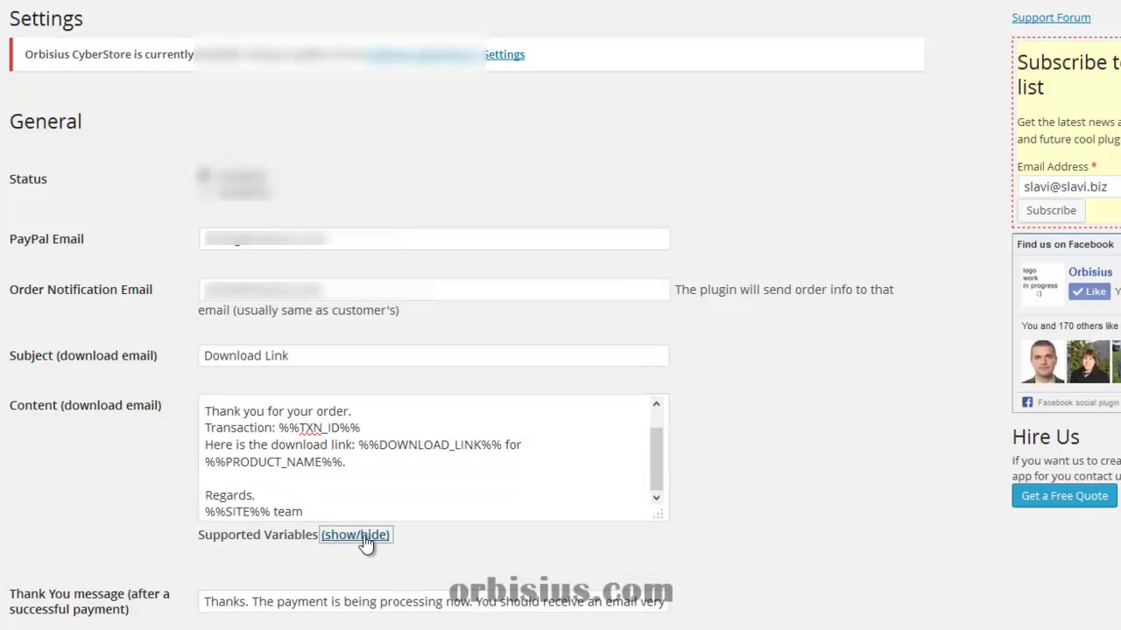
scroll(350, 521, "down", 2)
scroll(344, 515, "down", 1)
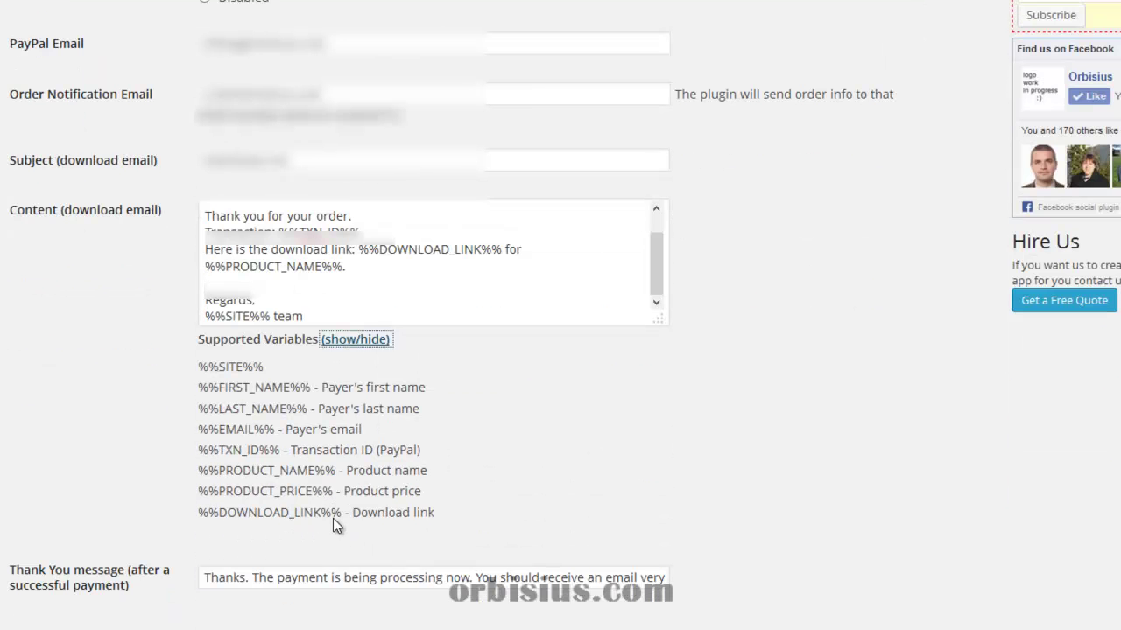
left_click(355, 341)
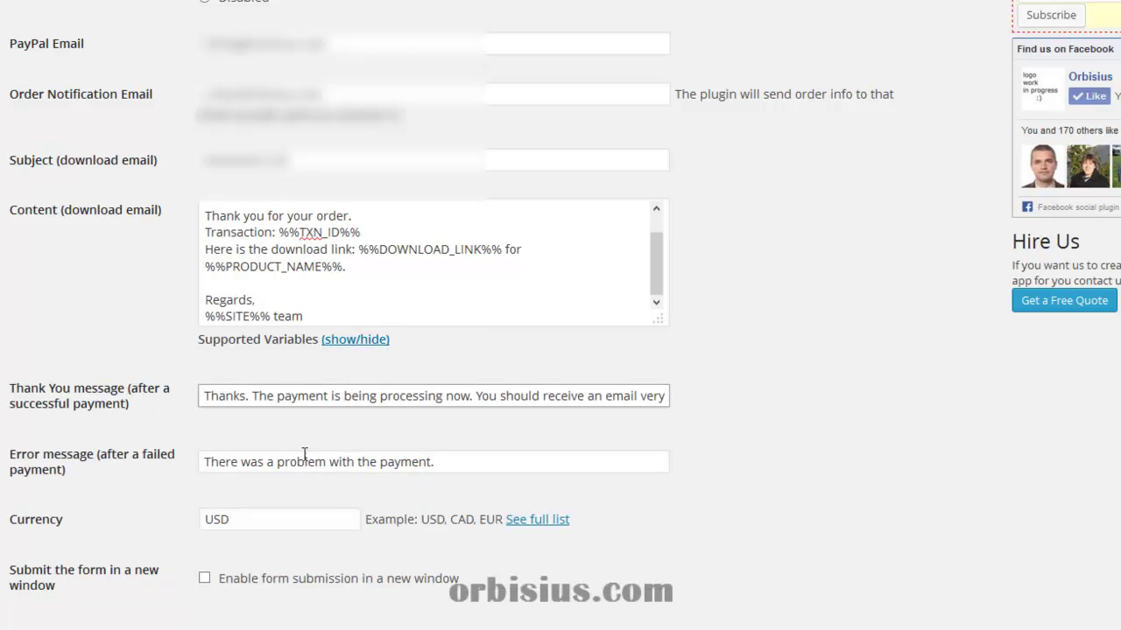
scroll(400, 513, "down", 1)
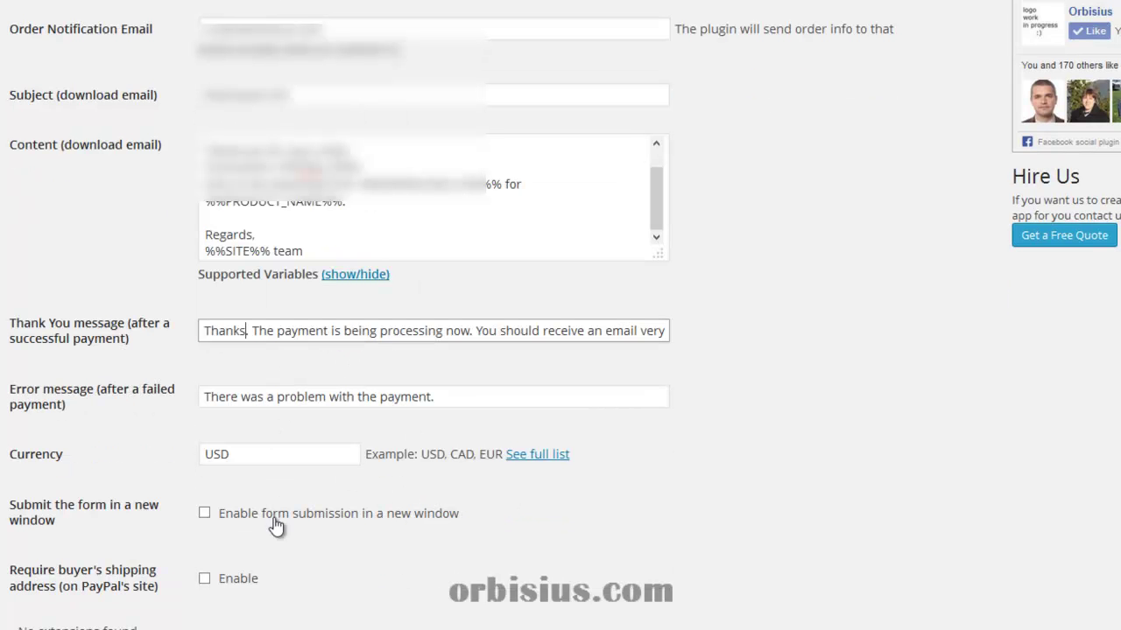
left_click(246, 523)
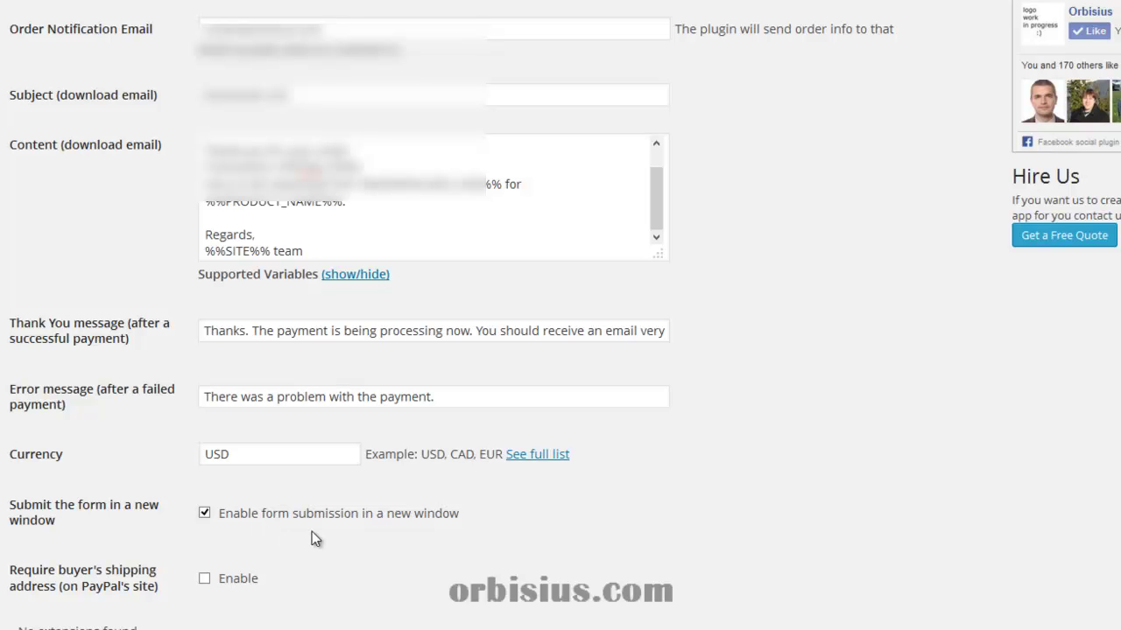
Collapse the advanced settings section and save the CyberStore settings.
scroll(319, 547, "down", 3)
scroll(347, 523, "down", 3)
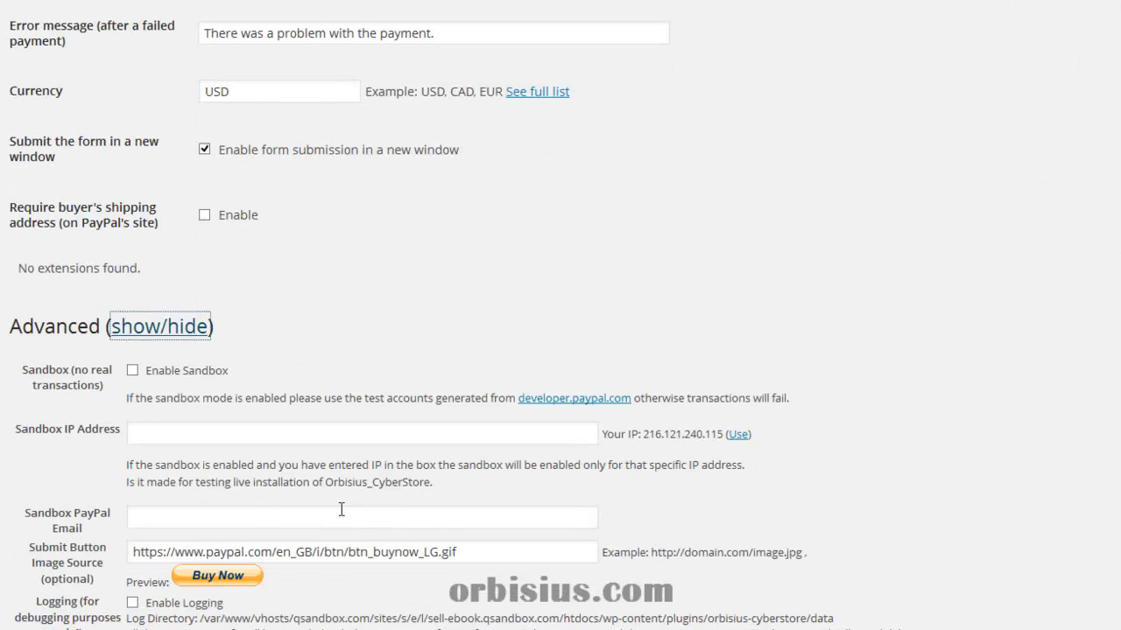
scroll(275, 480, "down", 3)
scroll(278, 491, "down", 5)
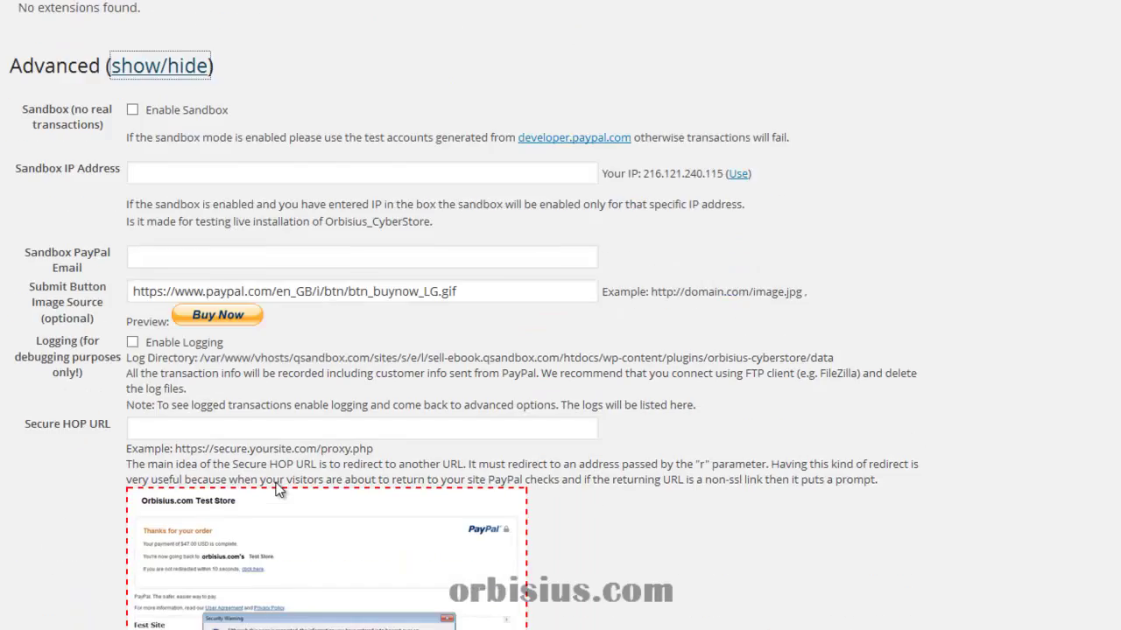
scroll(278, 495, "up", 1)
scroll(276, 492, "up", 4)
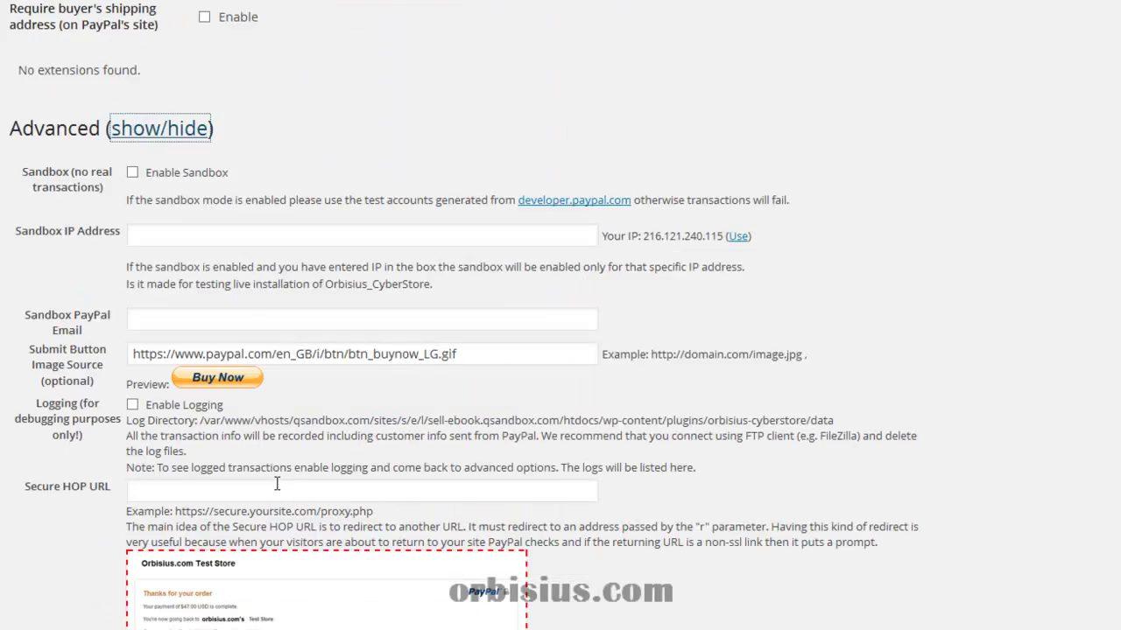
left_click(214, 127)
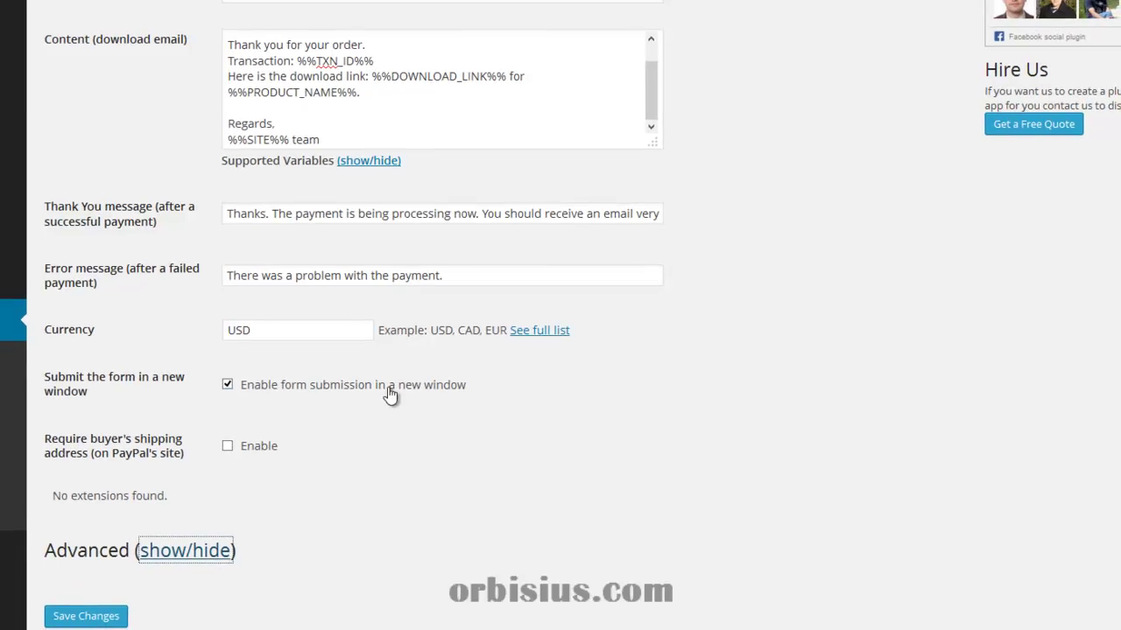
left_click(88, 614)
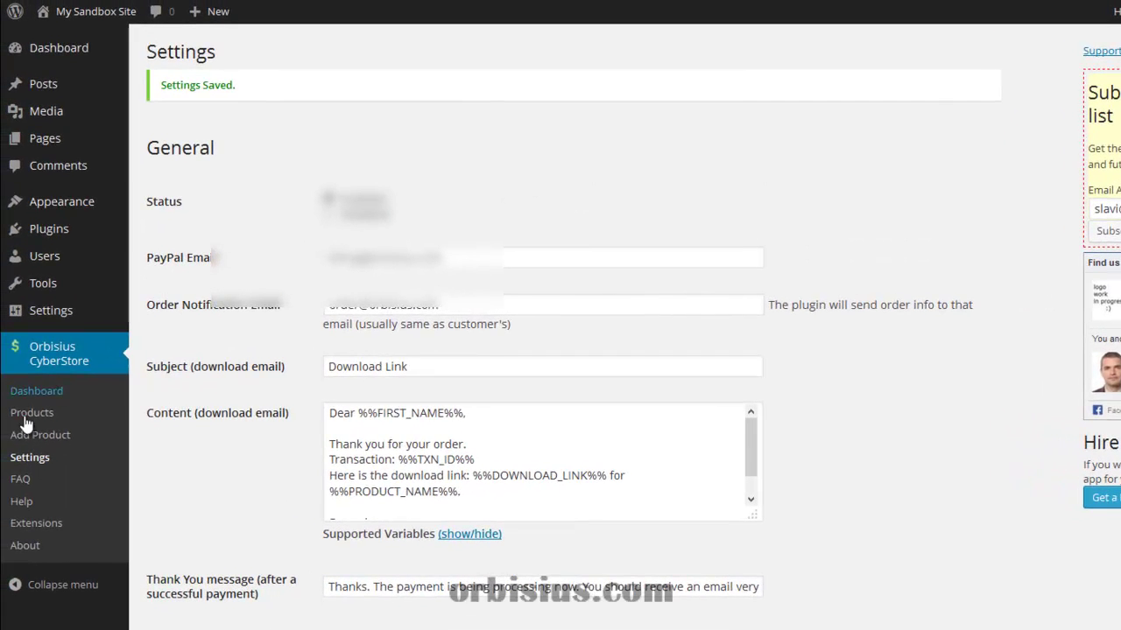
Open Orbisius CyberStore > Products, showing no records yet.
left_click(50, 415)
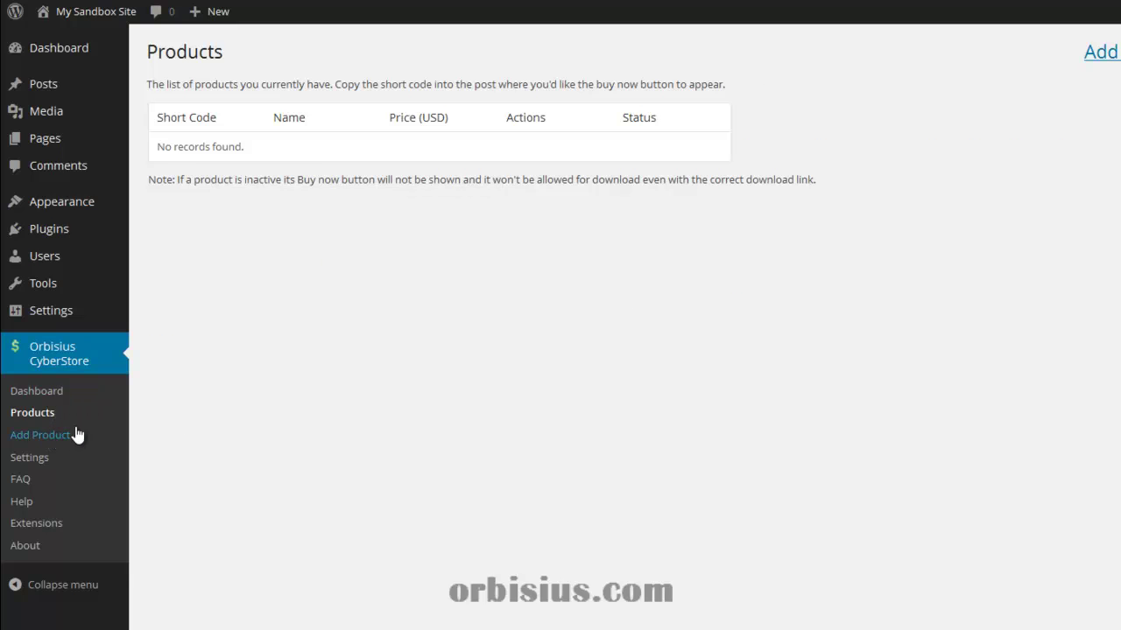
Start a new product named 'Sample e-book' priced at 1.99.
left_click(78, 436)
left_click(395, 98)
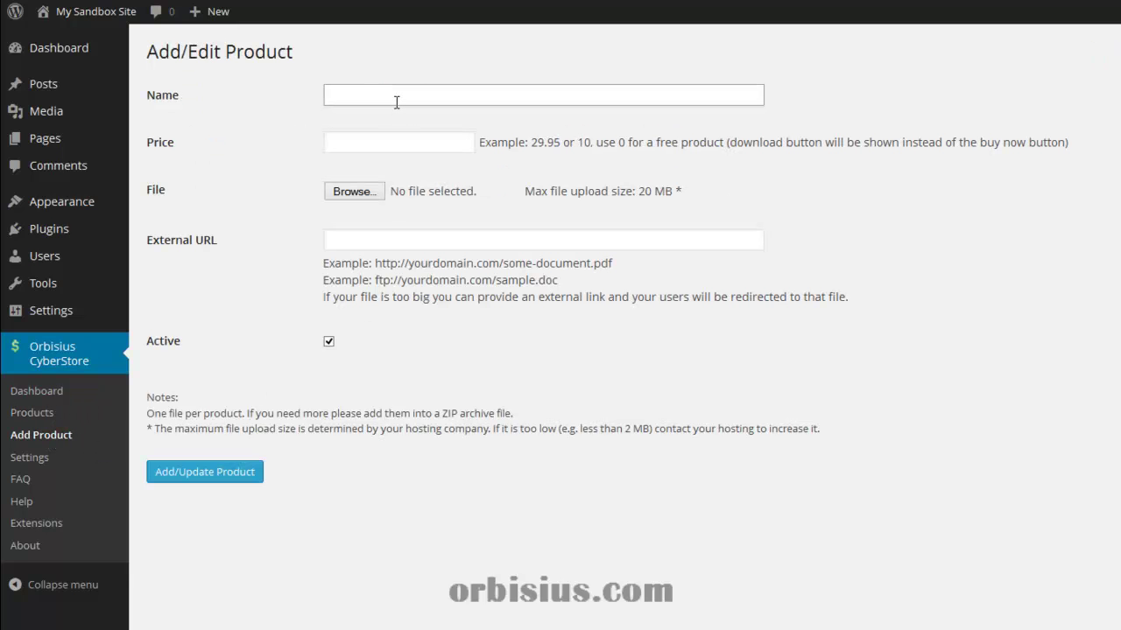
type("Sample e-book")
key("Tab")
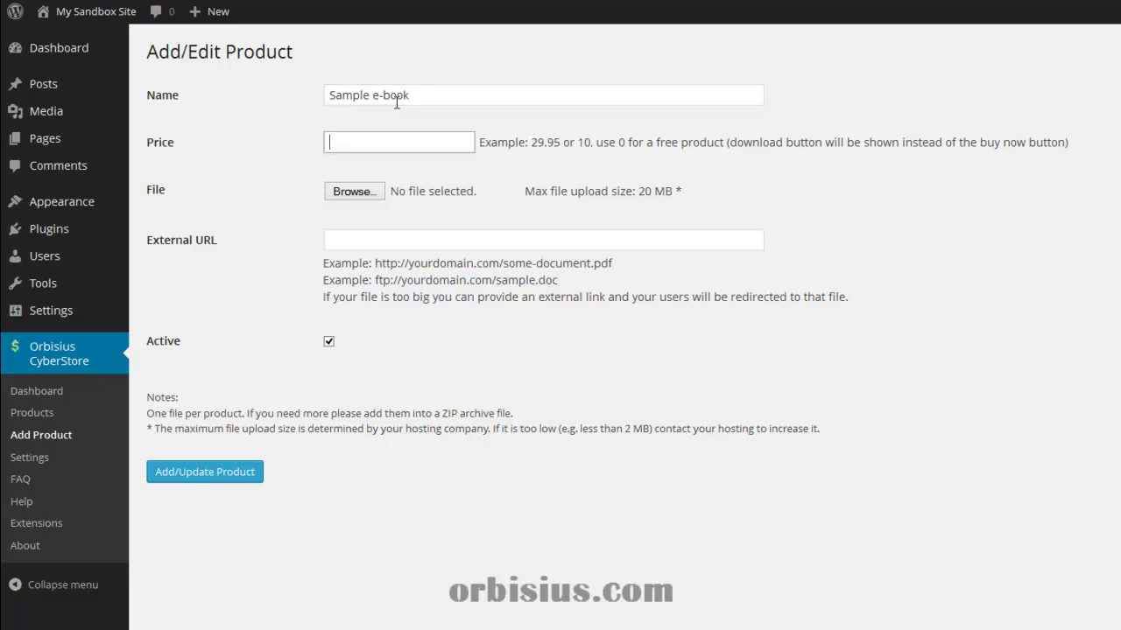
type("1.99")
Attach the e-book file, noting the 20 MB limit, and submit the product.
left_click(348, 198)
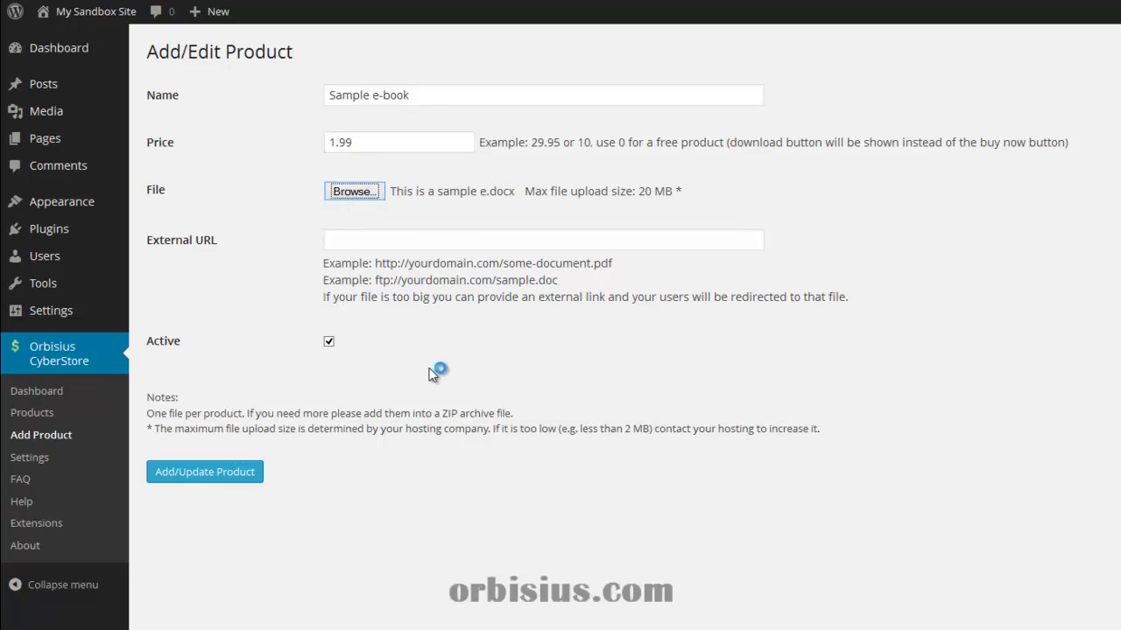
left_click(356, 234)
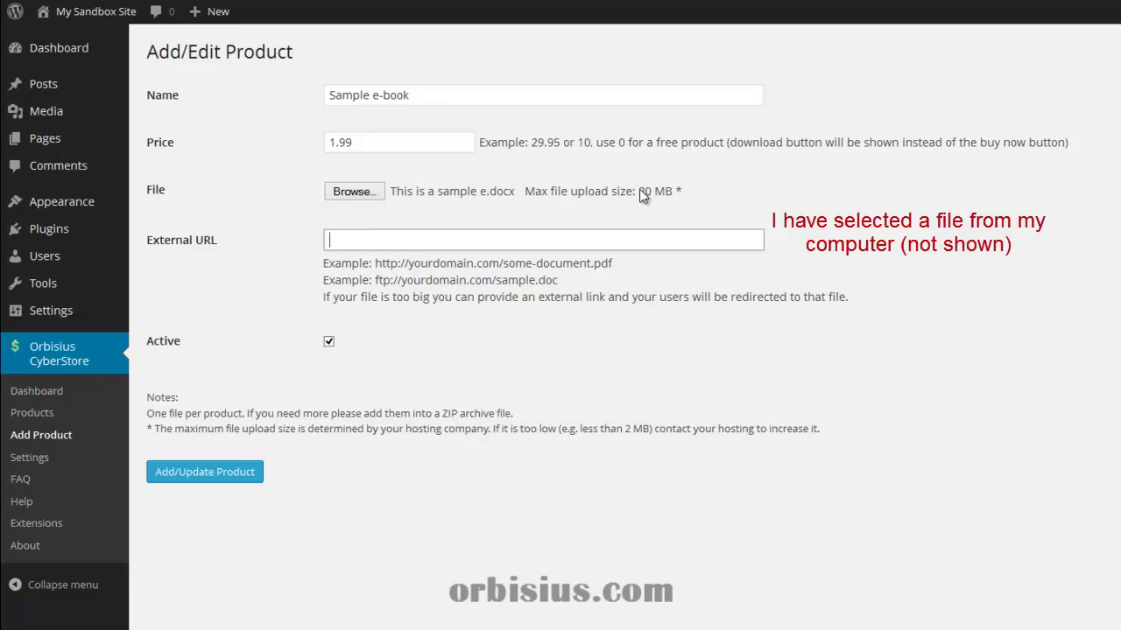
left_click_drag(638, 191, 686, 197)
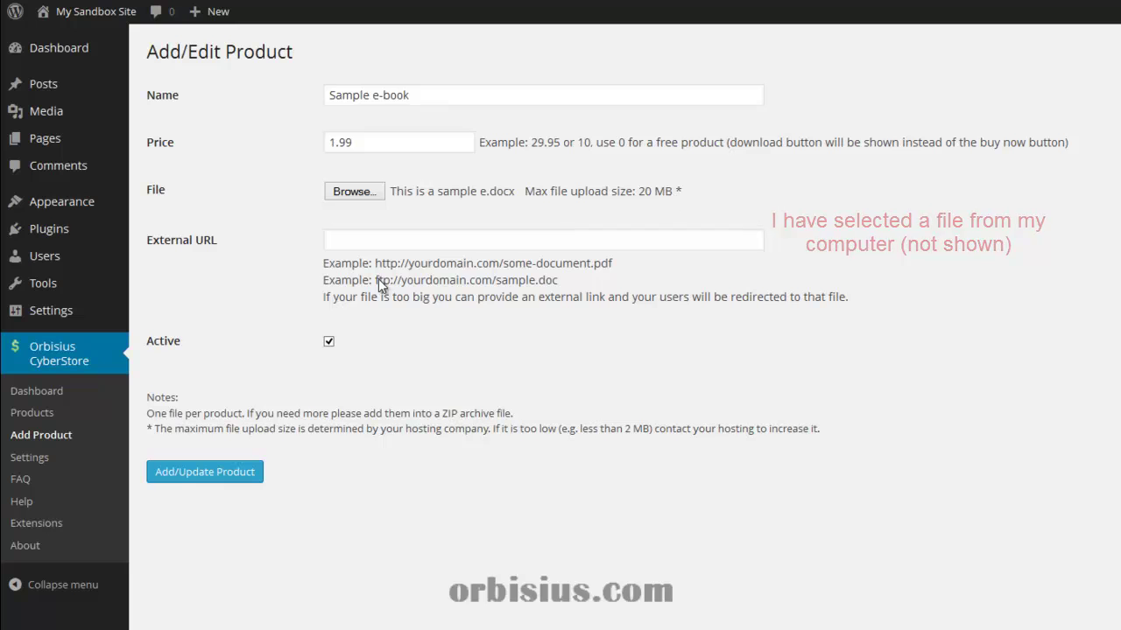
left_click(360, 245)
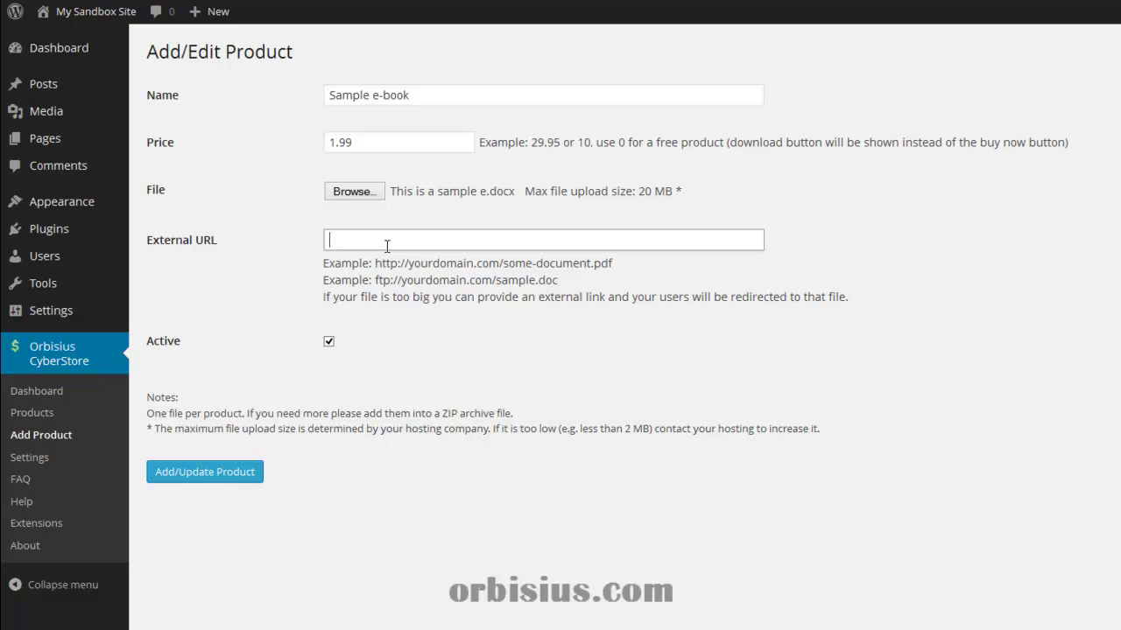
left_click(217, 473)
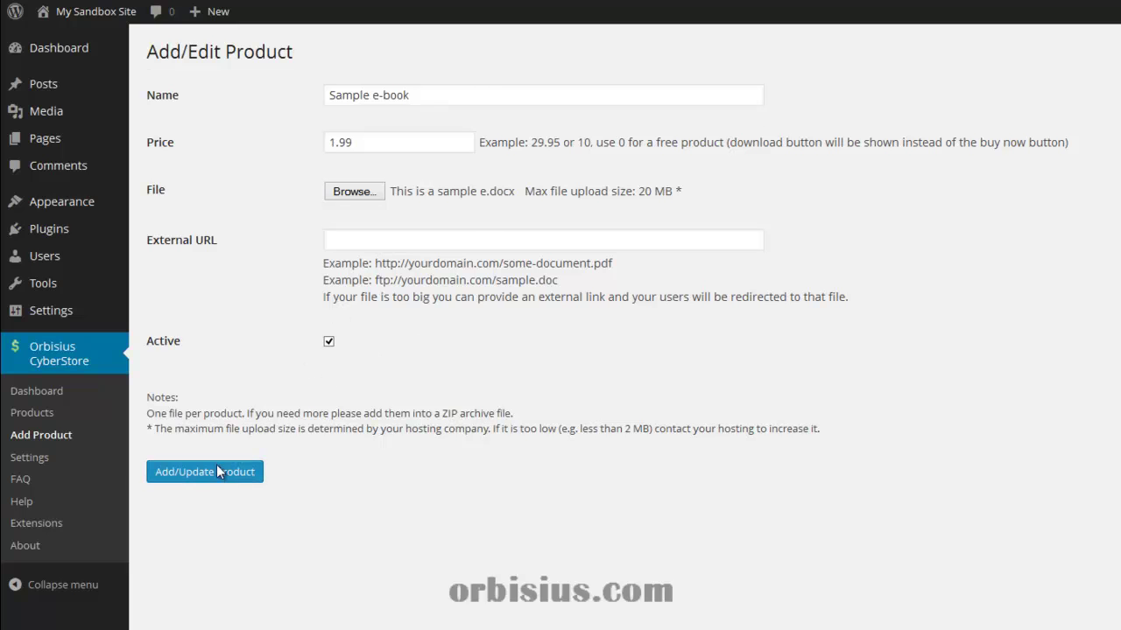
Select the [orb_cyber_store id="1"] shortcode, then open How to Success in Business for editing.
left_click_drag(525, 89, 397, 83)
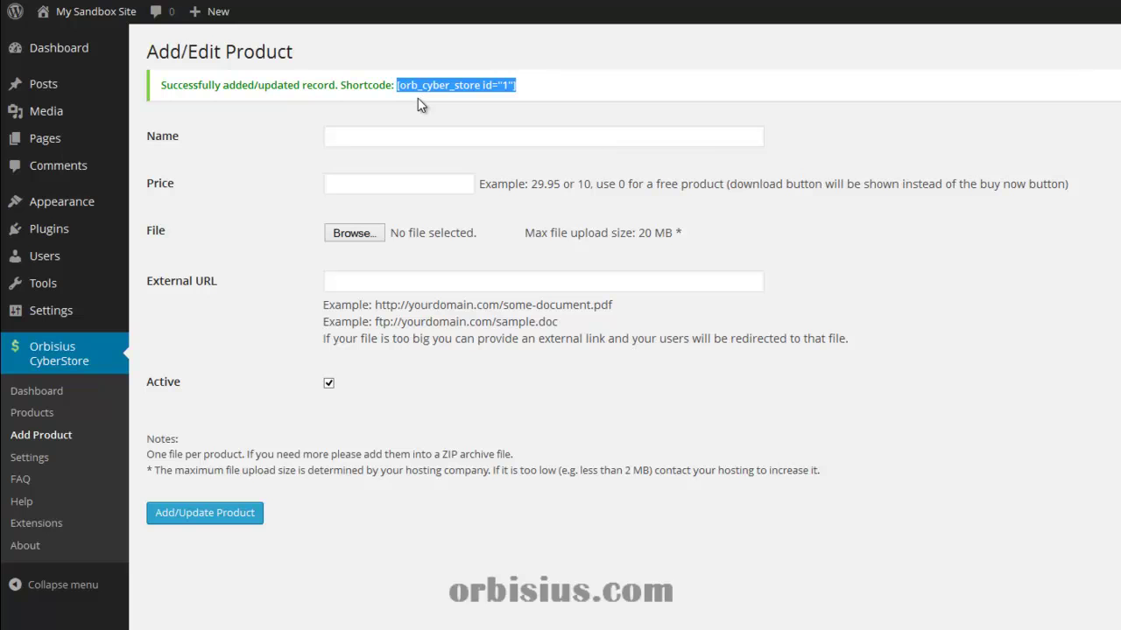
left_click(42, 145)
left_click(239, 218)
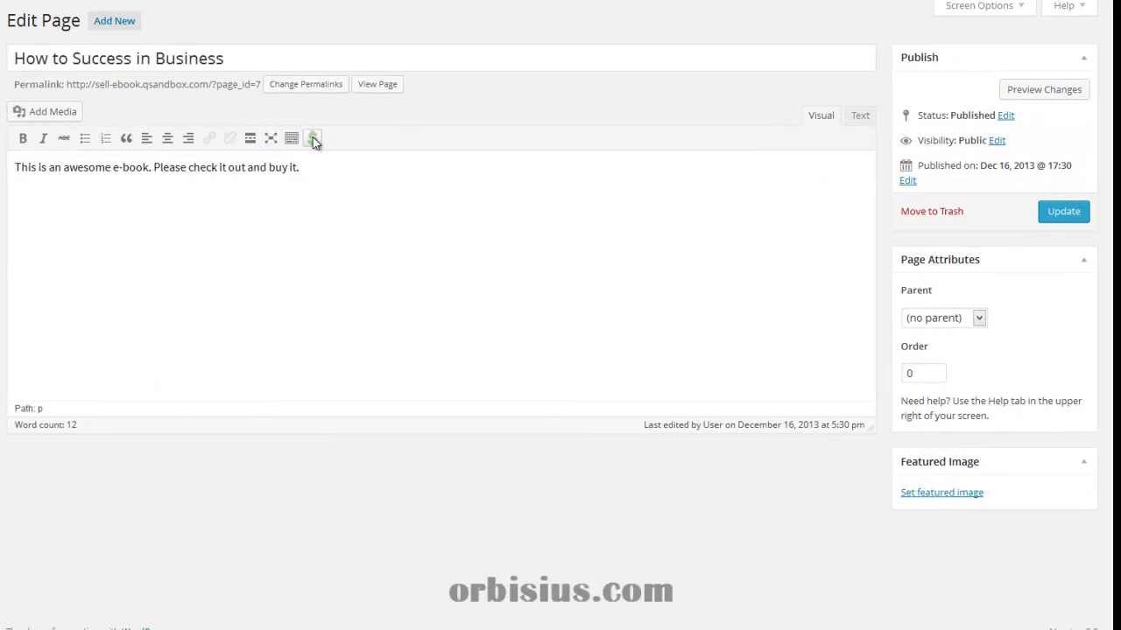
Insert the Sample e-book shortcode via the CyberStore picker, update the page and view it.
left_click(312, 139)
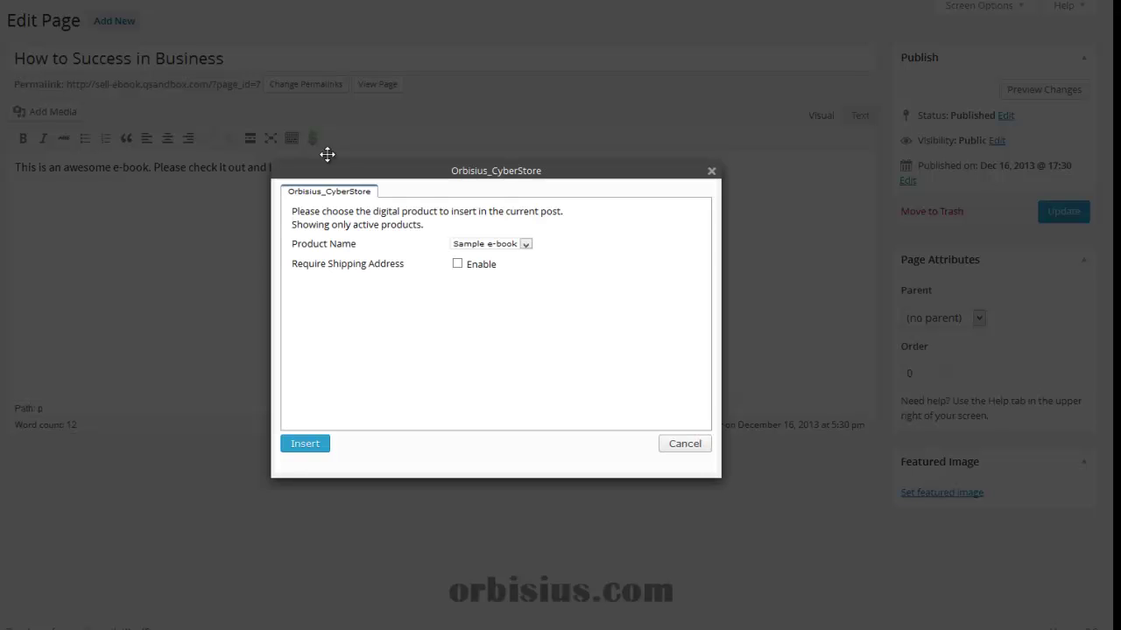
left_click(487, 245)
left_click(484, 253)
left_click(320, 444)
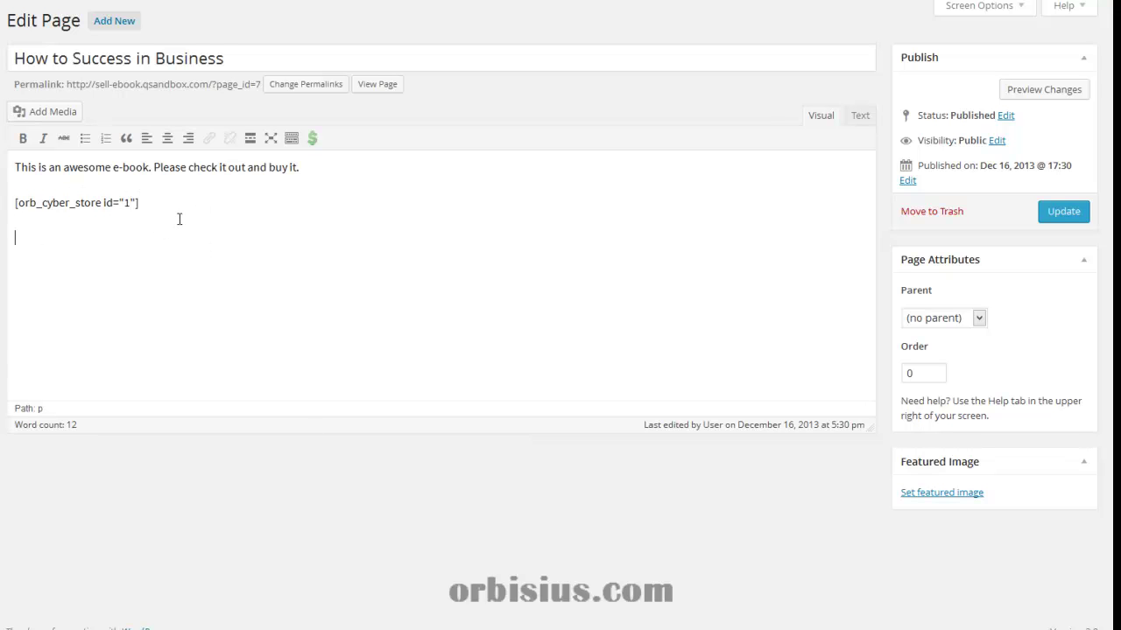
left_click(1067, 214)
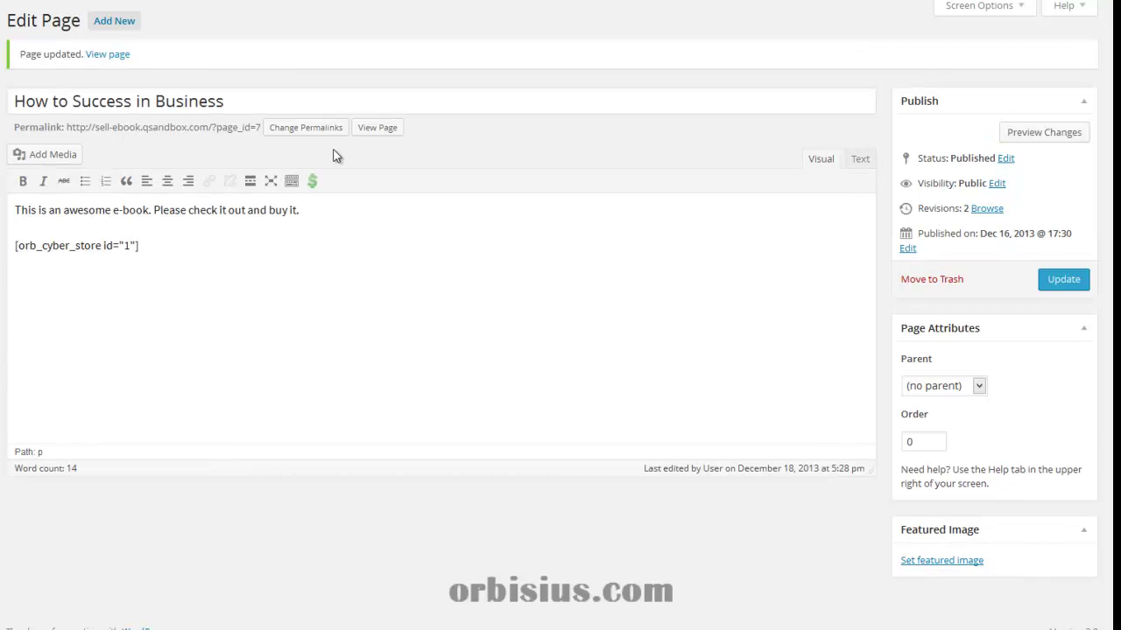
left_click(375, 132)
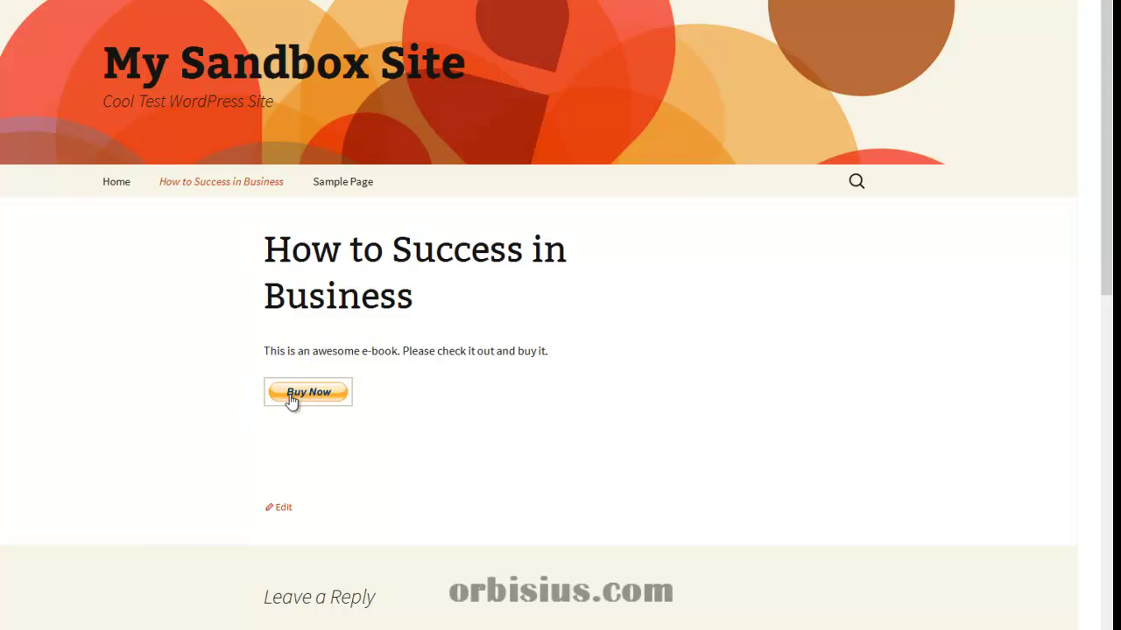
Start buying the e-book with the page's Buy Now button.
left_click(291, 398)
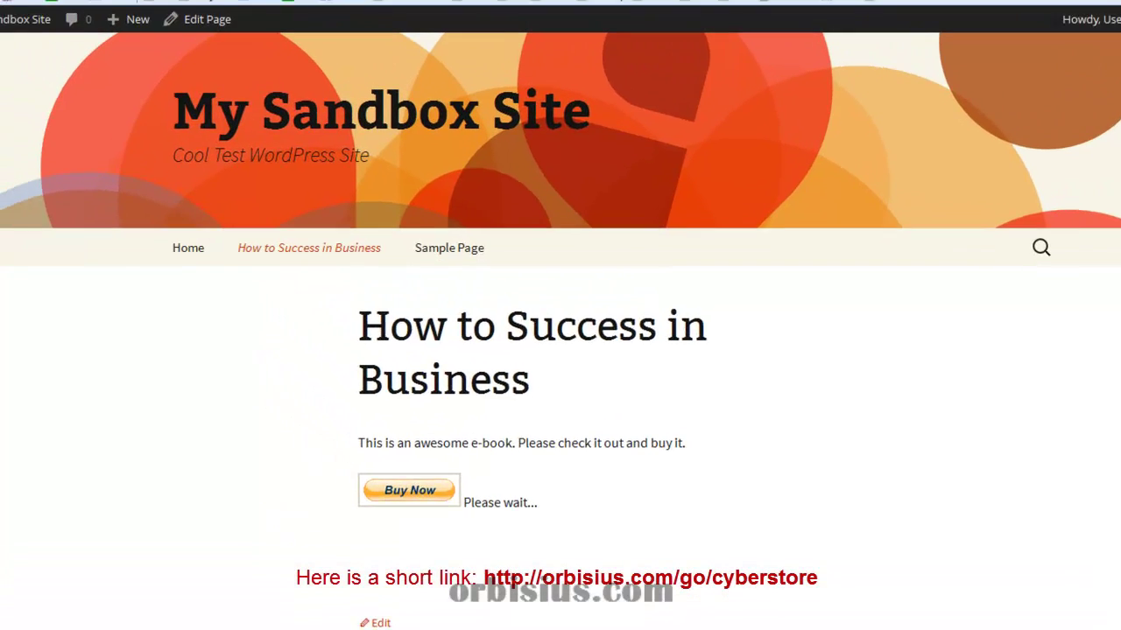
Load club.orbisius.com/products/ in a new Firefox tab.
key("ctrl+t")
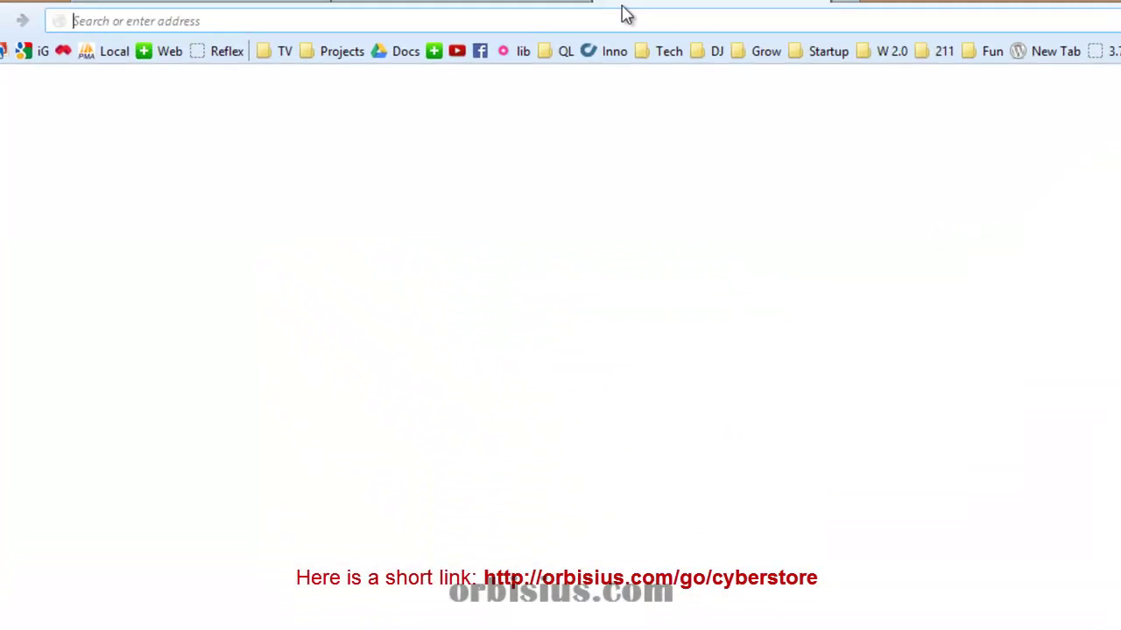
type("club.orbisius.com/")
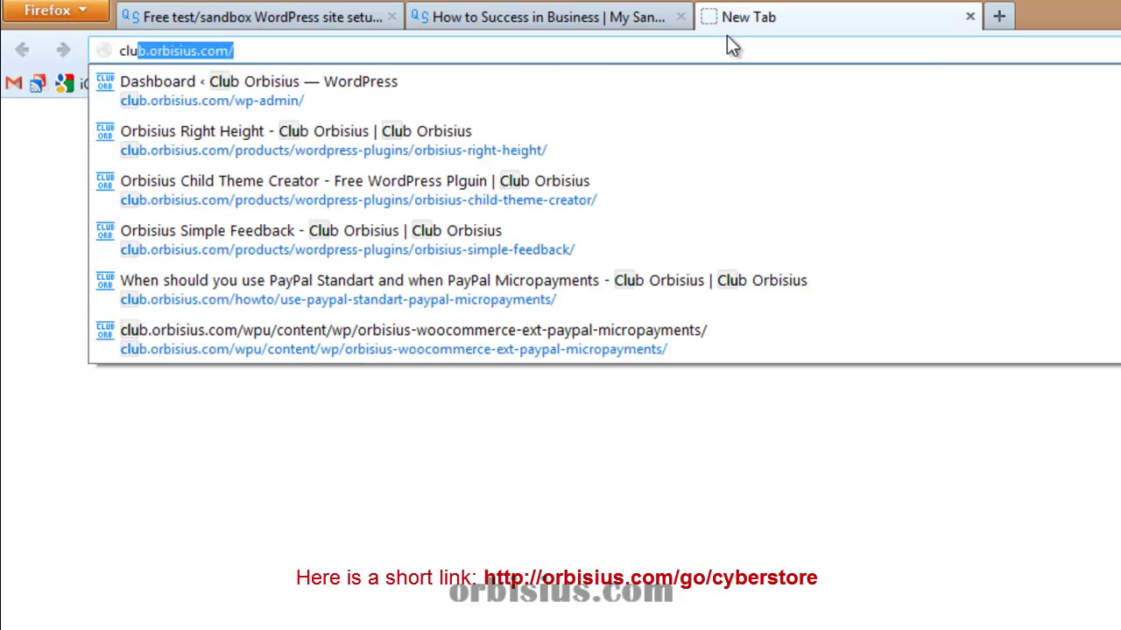
key("End")
type("pro")
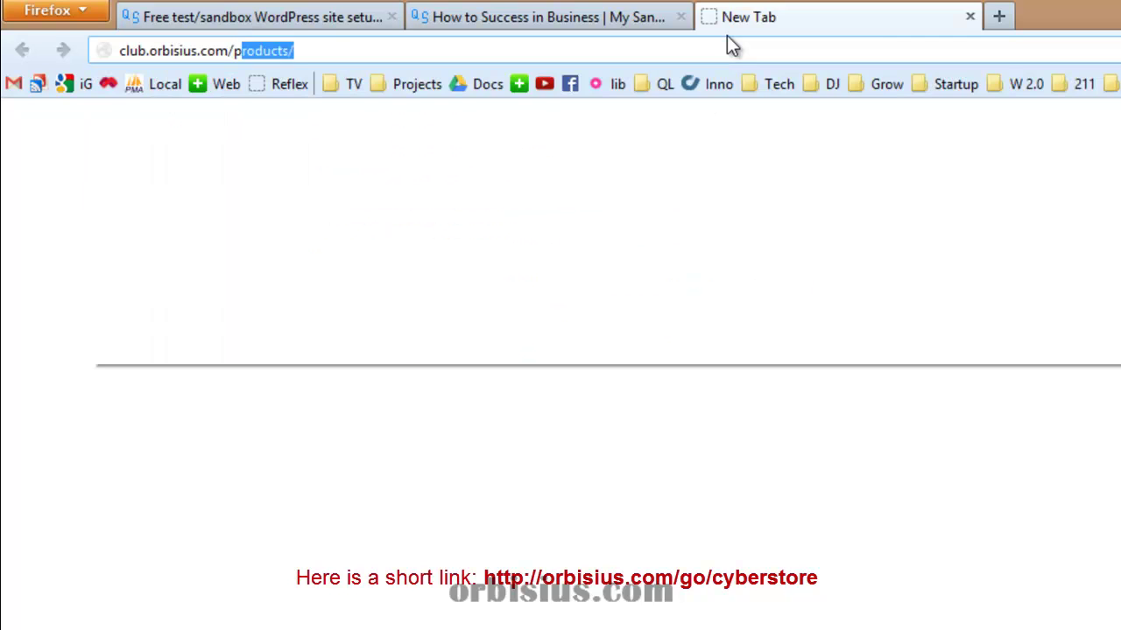
key("Return")
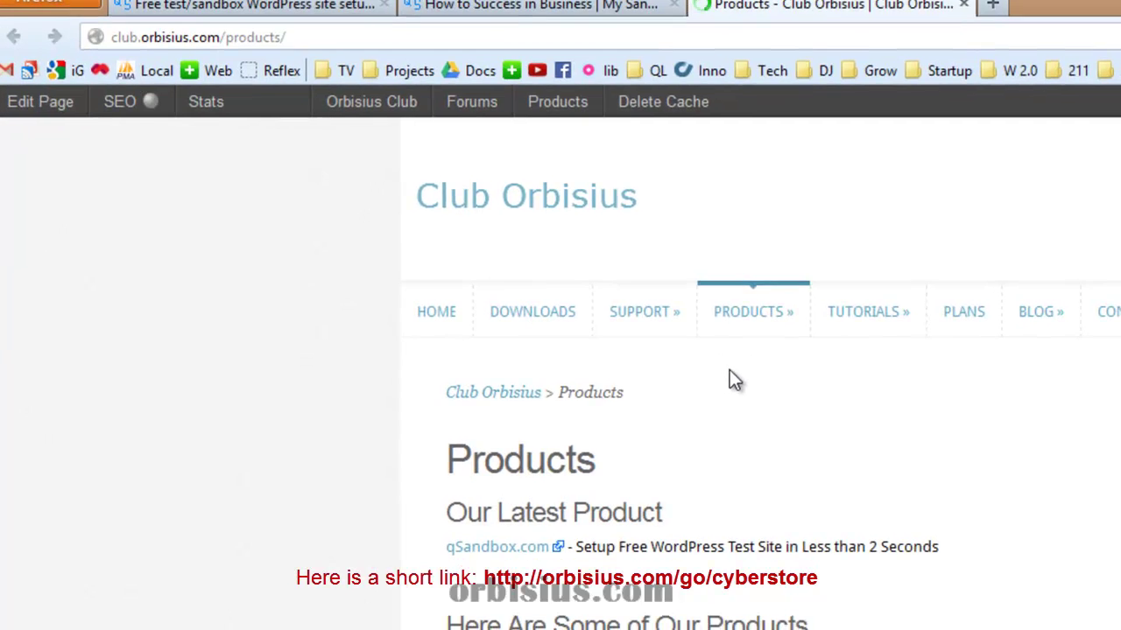
scroll(656, 488, "down", 10)
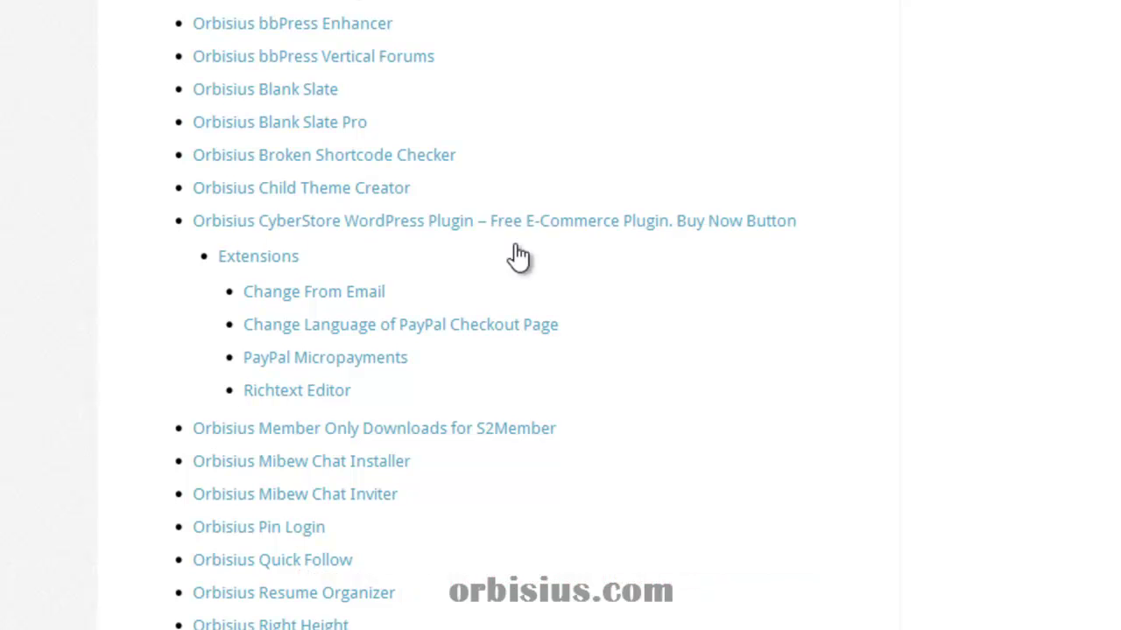
Scroll through the Orbisius CyberStore WordPress Plugin product page.
left_click(421, 220)
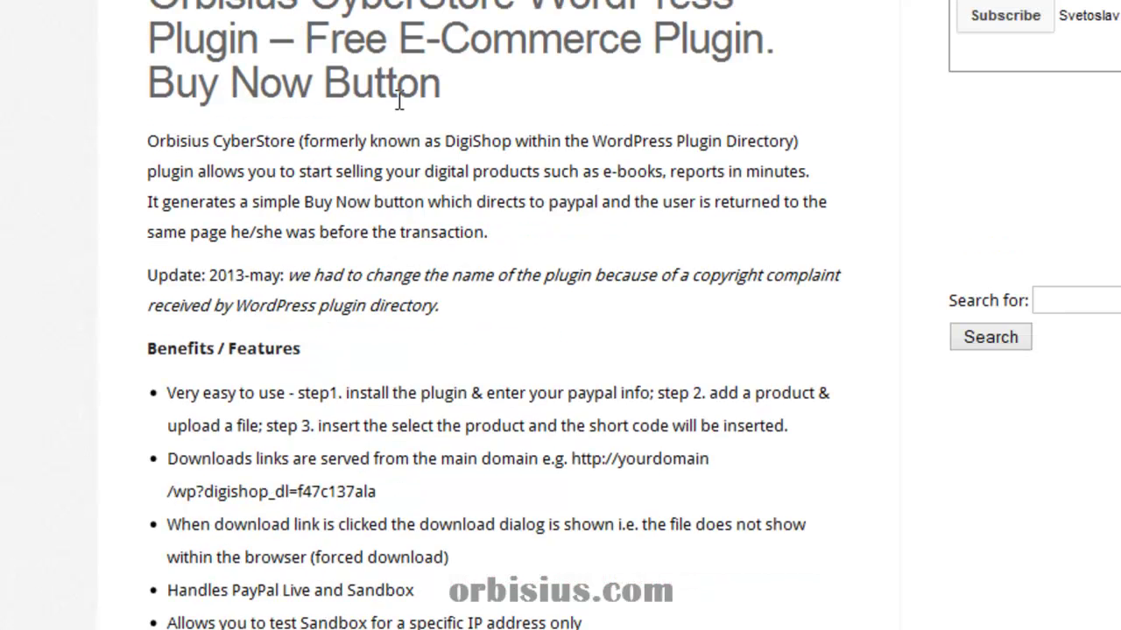
scroll(355, 240, "down", 8)
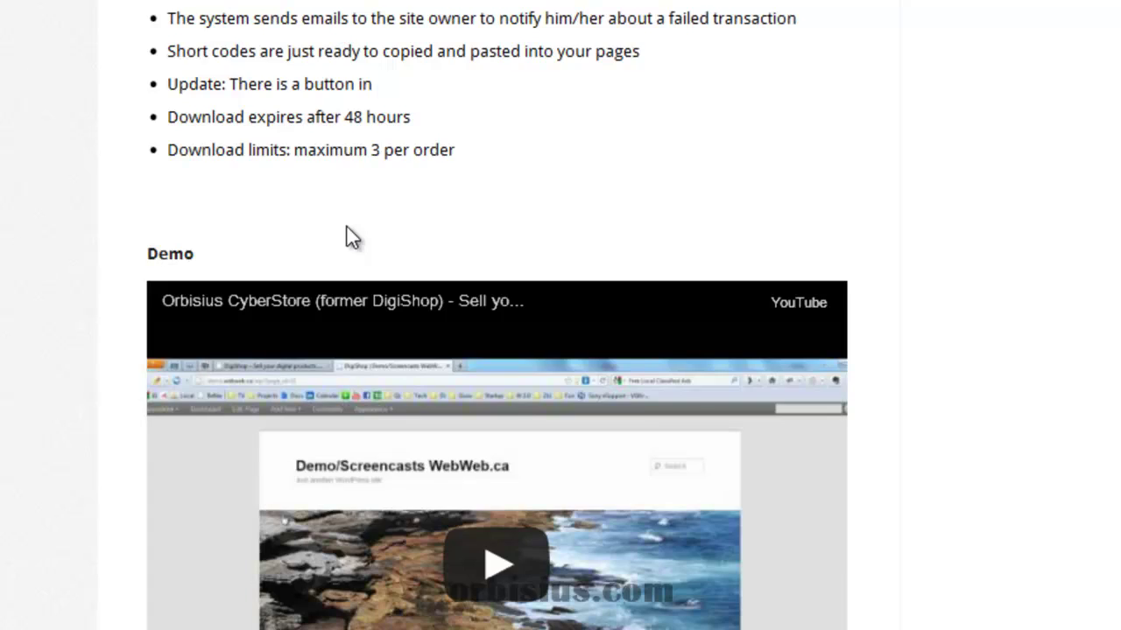
scroll(347, 232, "down", 10)
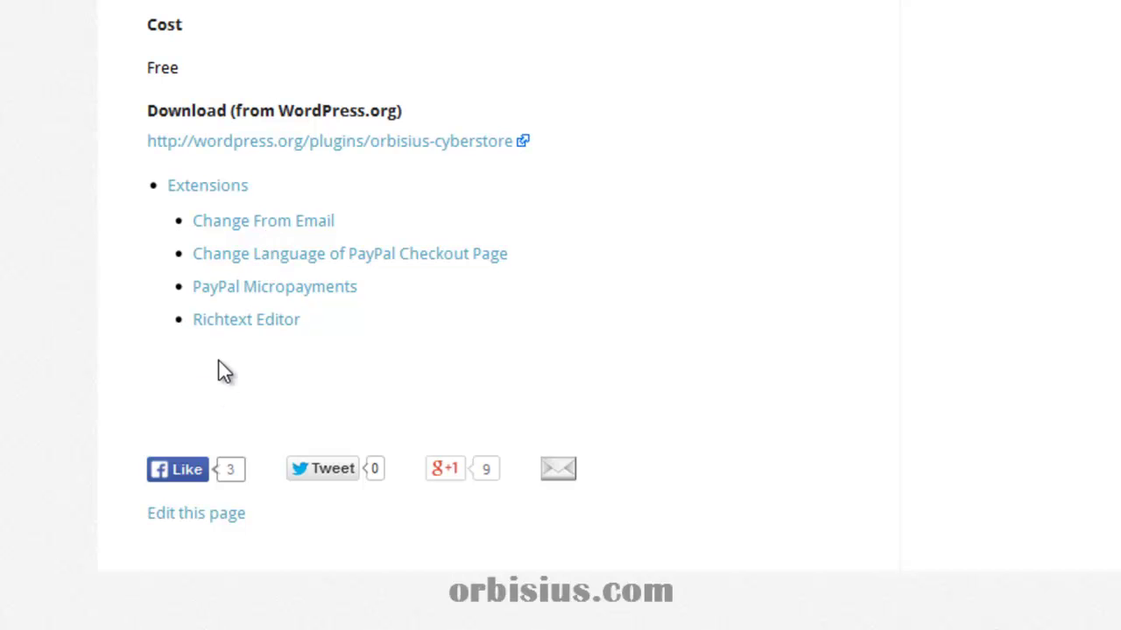
scroll(95, 341, "up", 6)
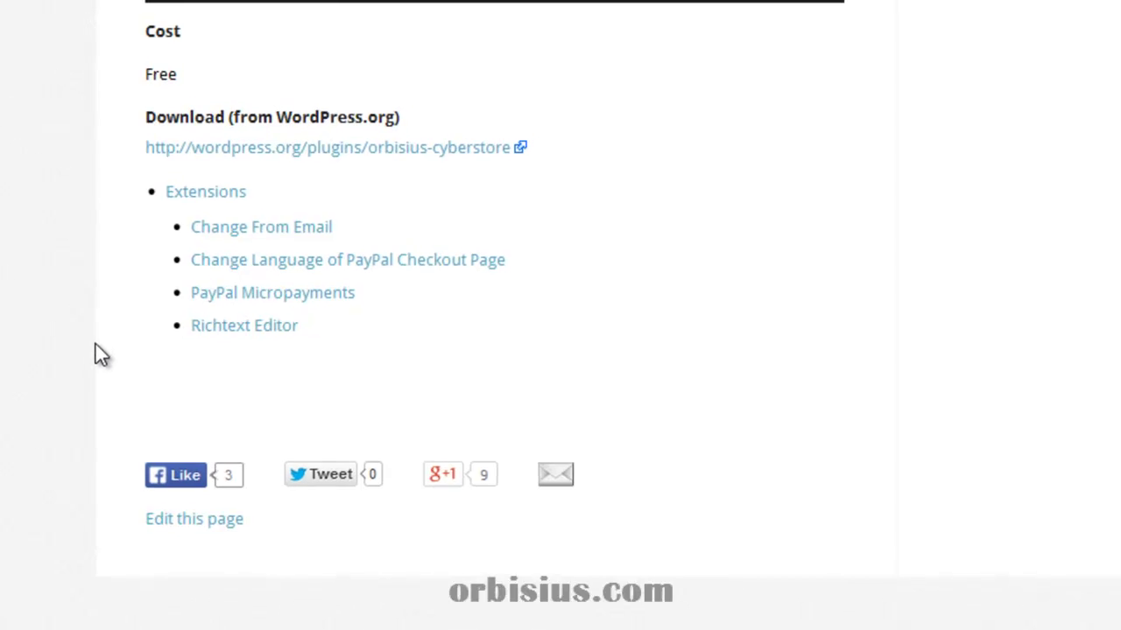
scroll(66, 450, "up", 10)
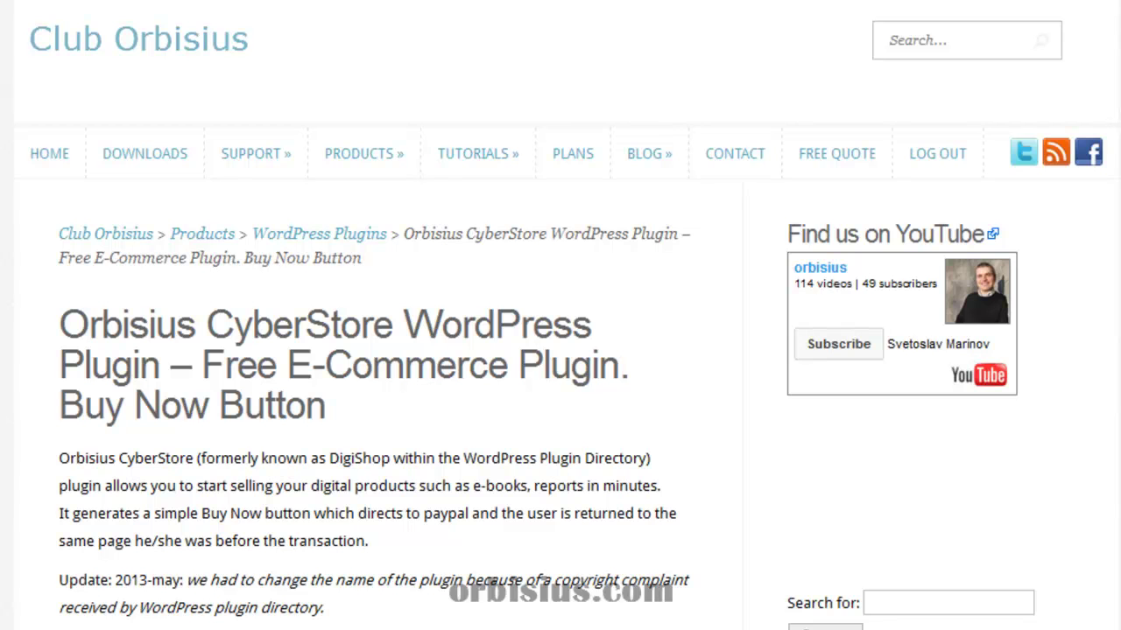
Go to PLANS and scroll to the Basic, Bronze and Silver membership prices.
left_click(574, 162)
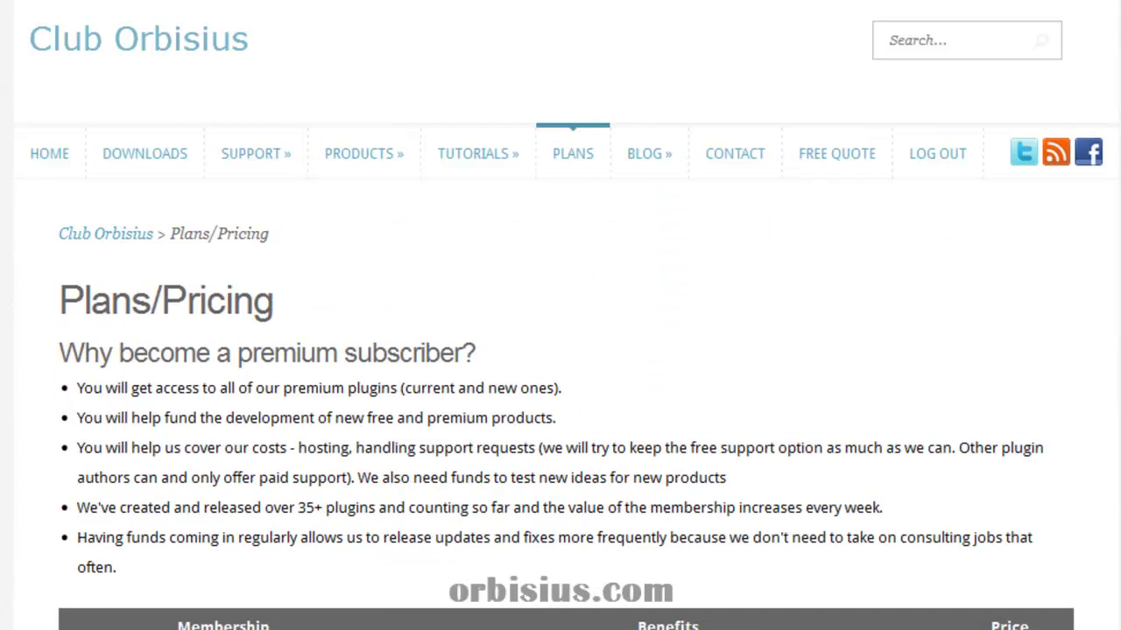
scroll(196, 622, "down", 3)
scroll(197, 621, "down", 3)
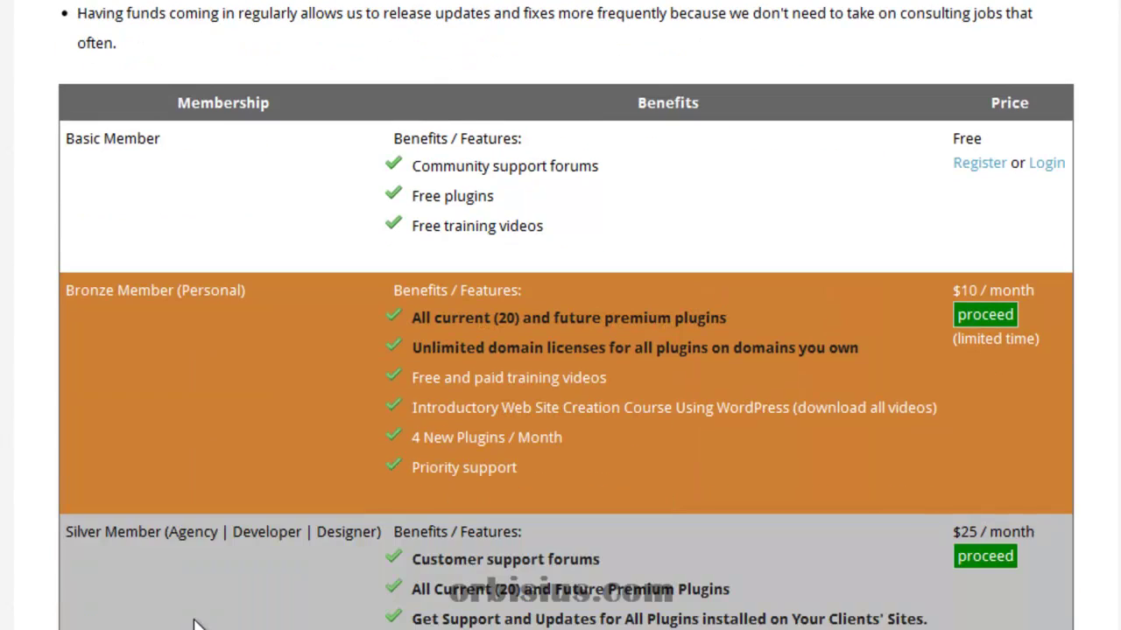